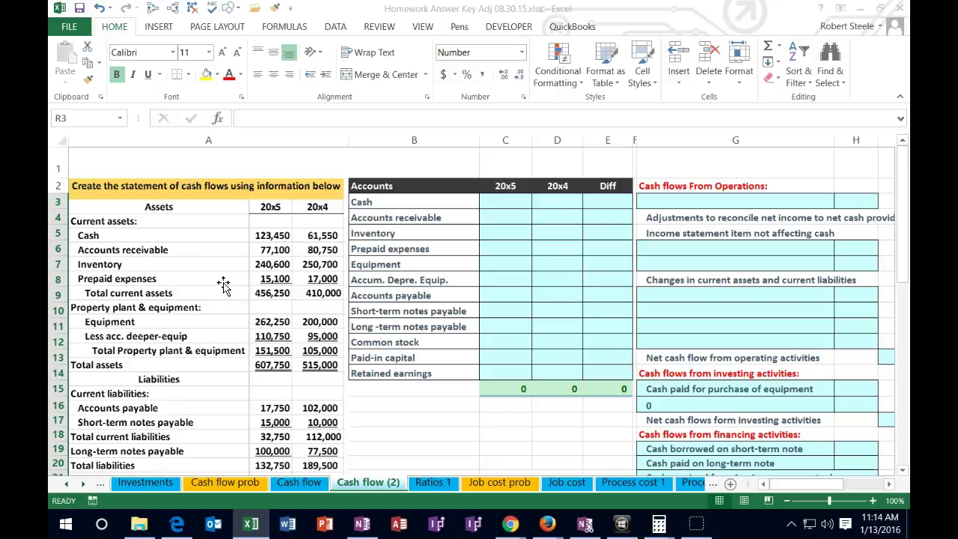
Step: Examine the worksheet layout from the accounts table across to the cash flow statement and adjustments sections
left_click(501, 252)
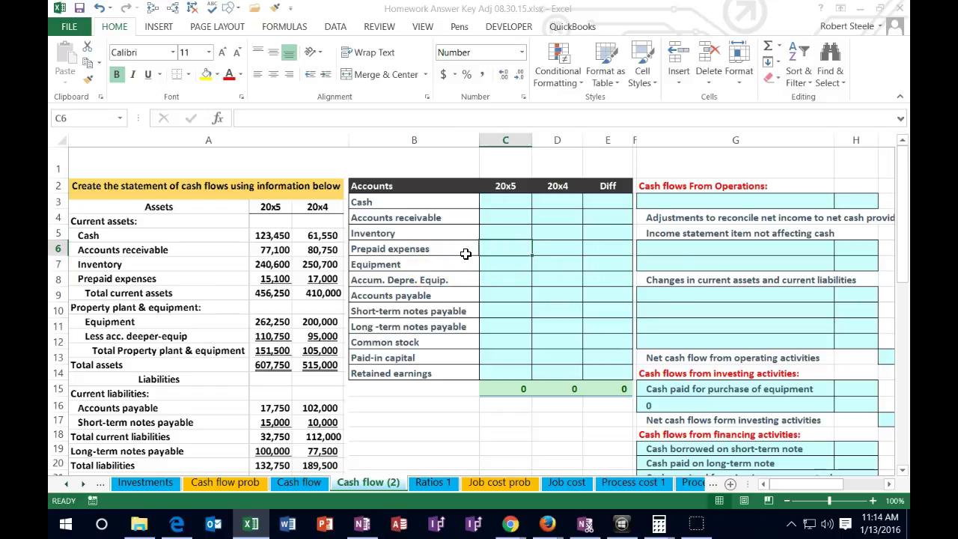
key("Right")
key("Right")
key("Right")
key("Right")
key("Right")
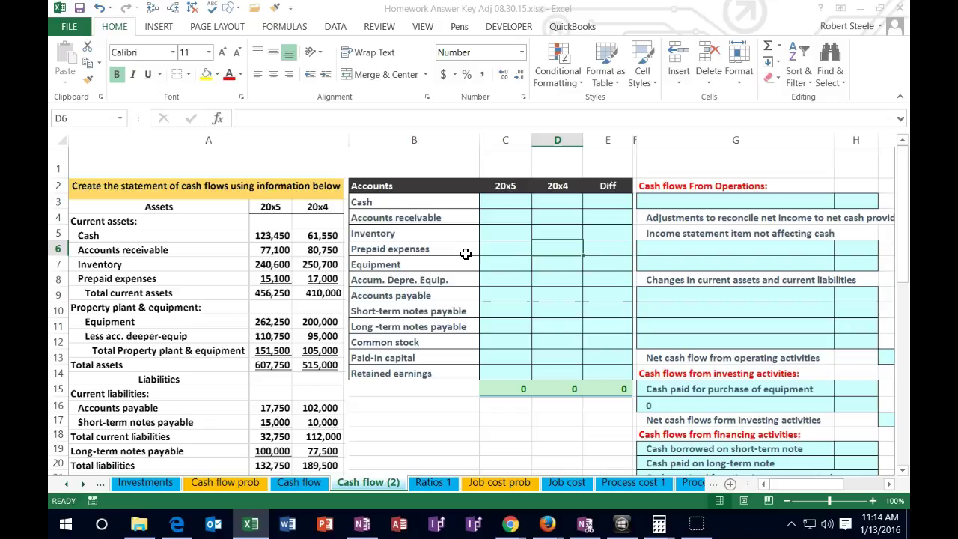
key("Right")
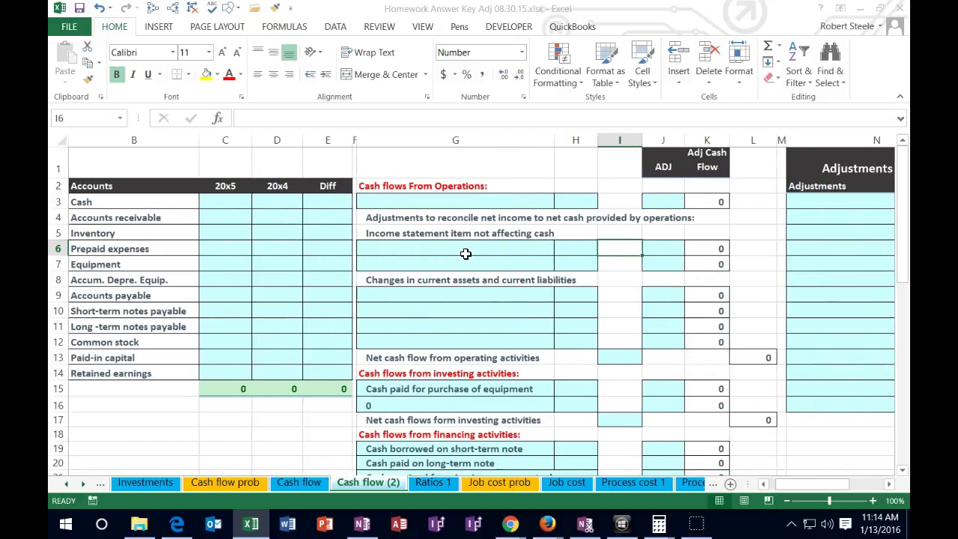
key("Left")
key("Left")
key("Left")
key("Left")
key("Left")
key("Left")
key("Left")
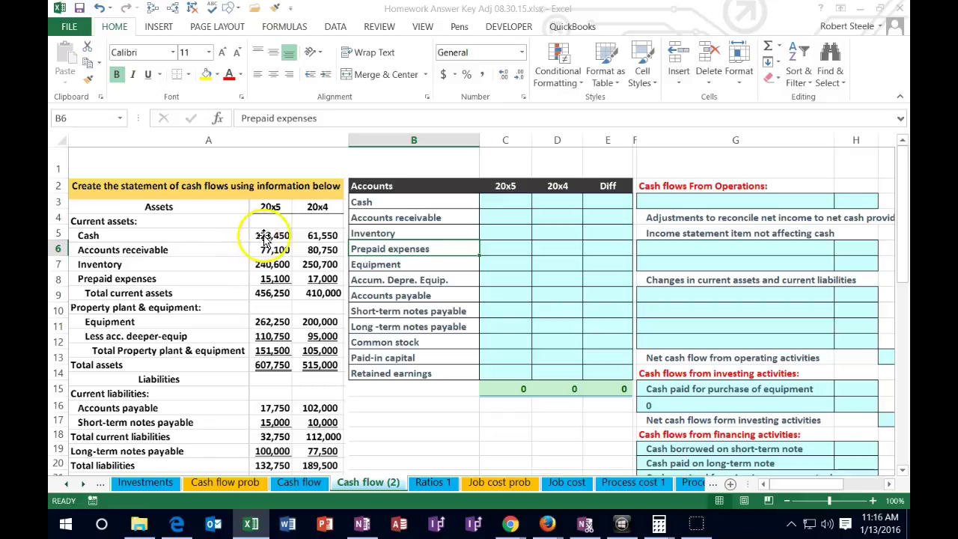
Step: Select the 20x5 amount cell for Cash in the accounts table
left_click(488, 203)
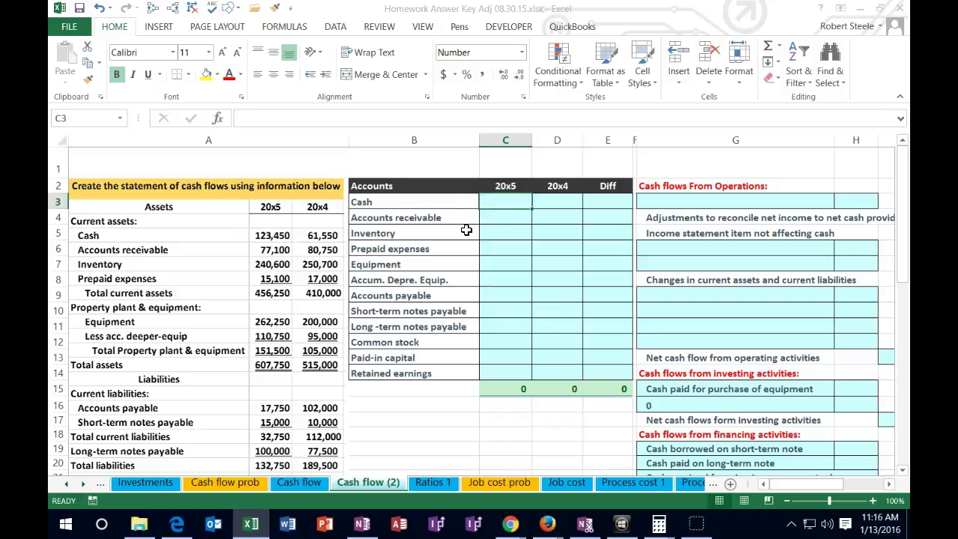
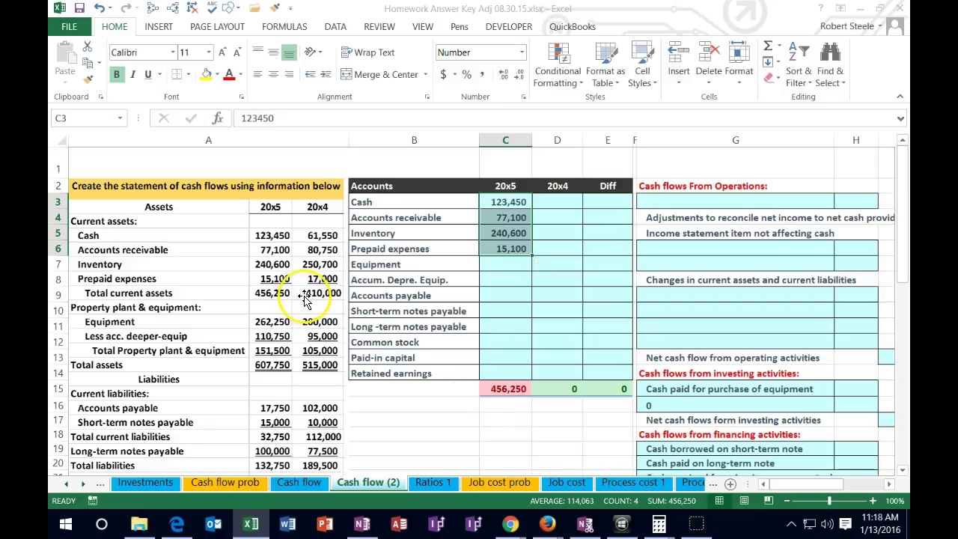
Step: Enter the 20x5 balances for Equipment as 262250 and for Accum. Depre. Equip. as 110750
left_click(506, 264)
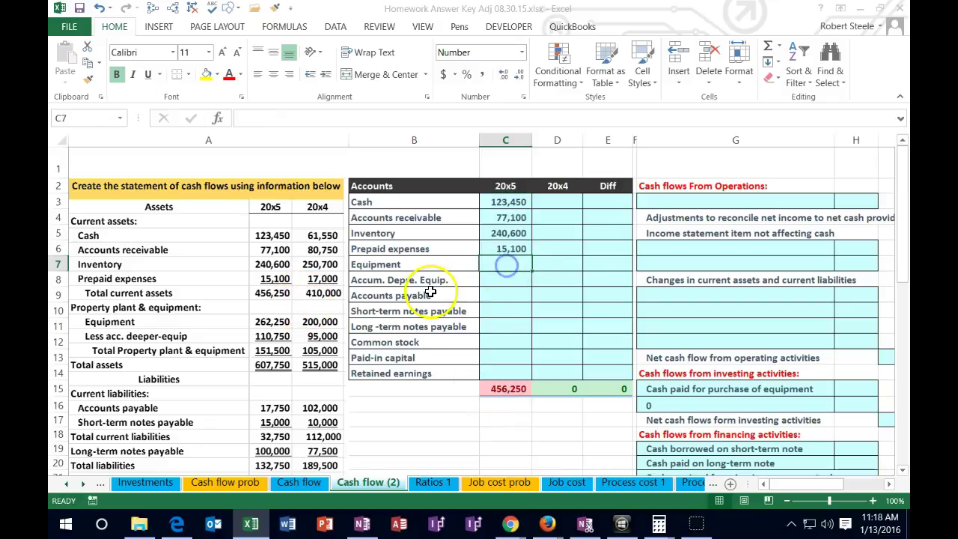
type("262250")
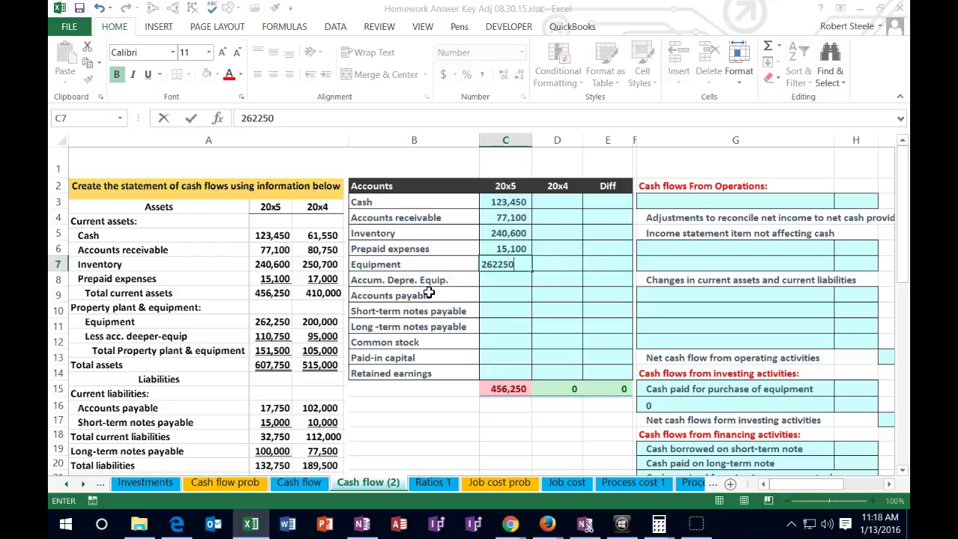
key("Return")
left_click(322, 330)
type("110750")
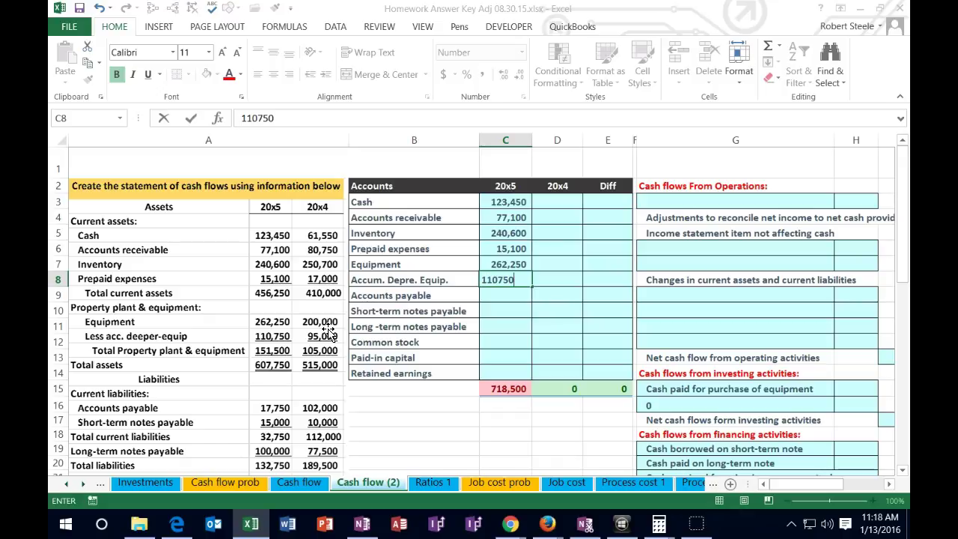
key("Return")
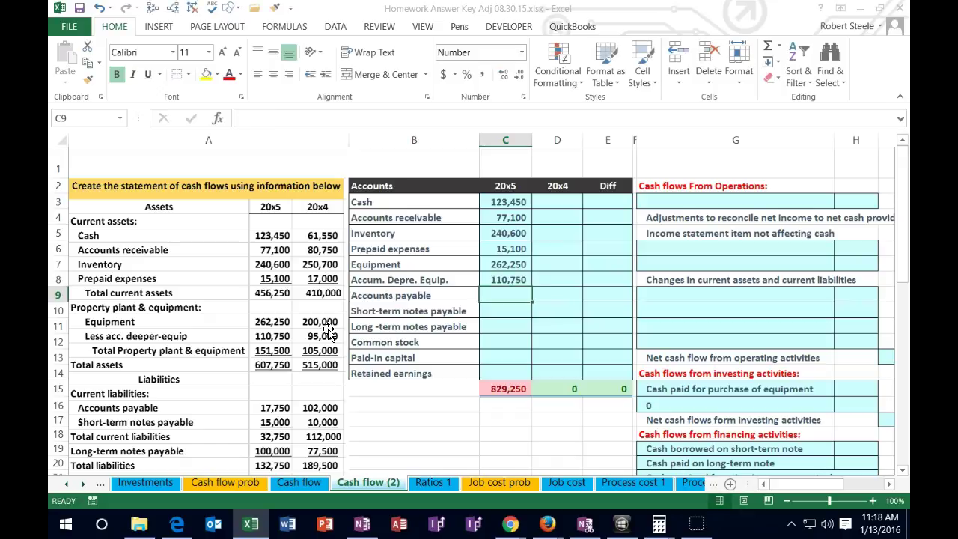
Step: Check the sum of the 20x5 asset balances against the balance sheet and change accumulated depreciation to -110750
left_click_drag(509, 264, 509, 280)
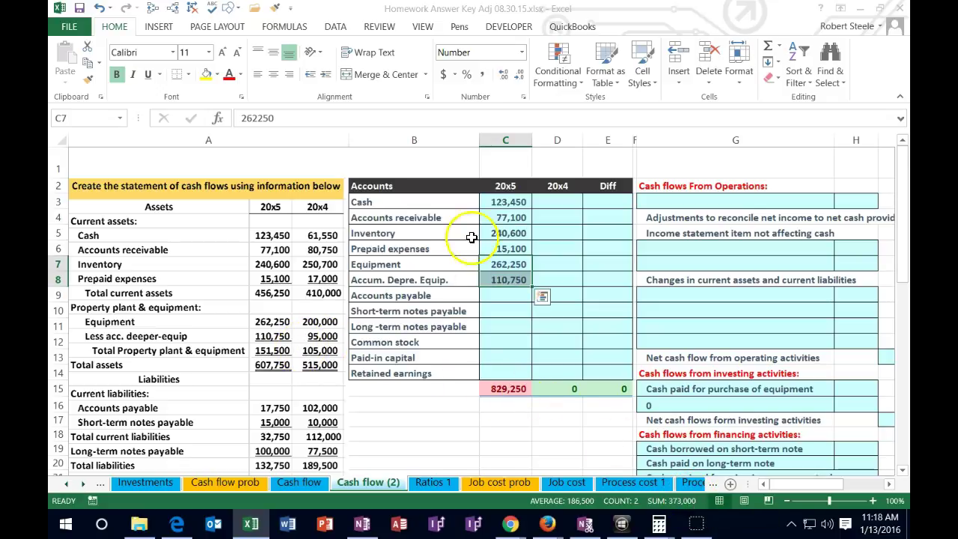
left_click_drag(502, 202, 500, 273)
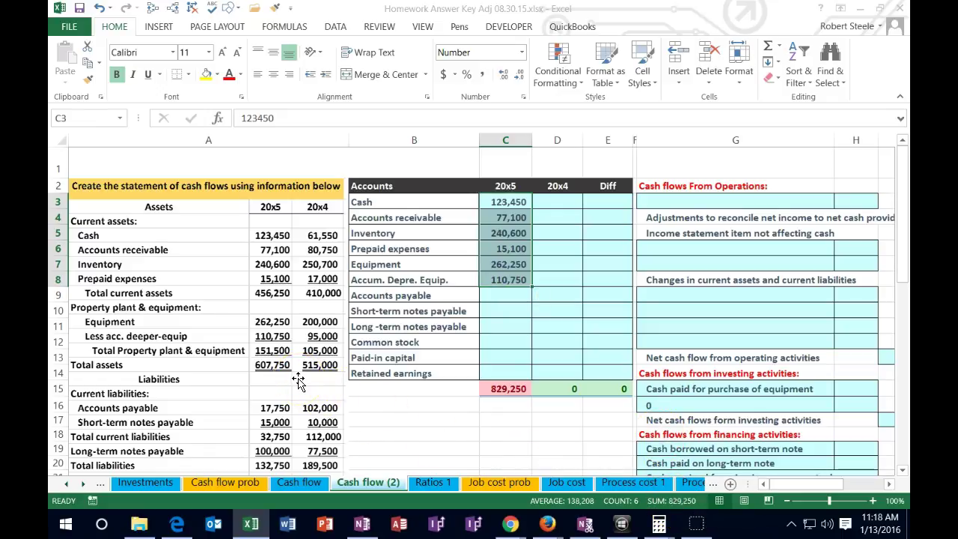
left_click(367, 278)
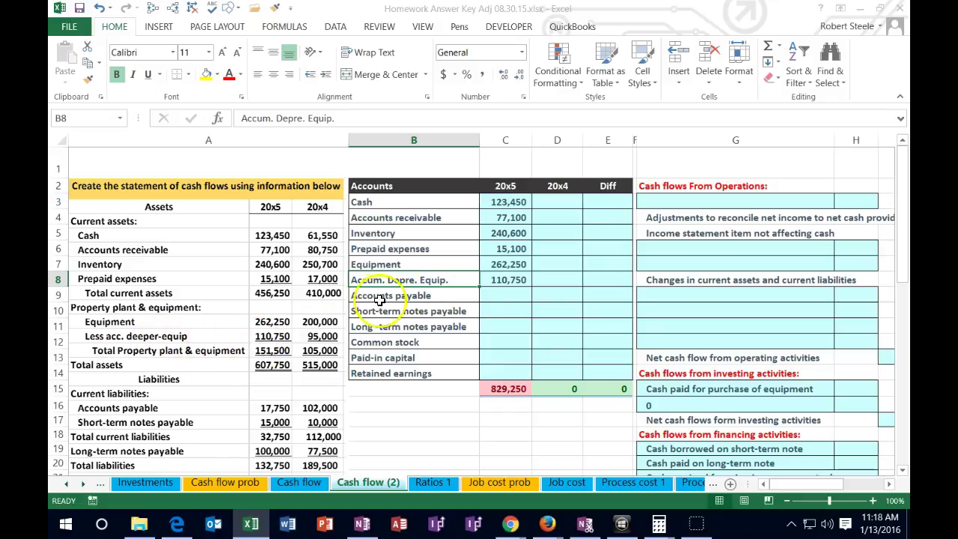
double_click(488, 280)
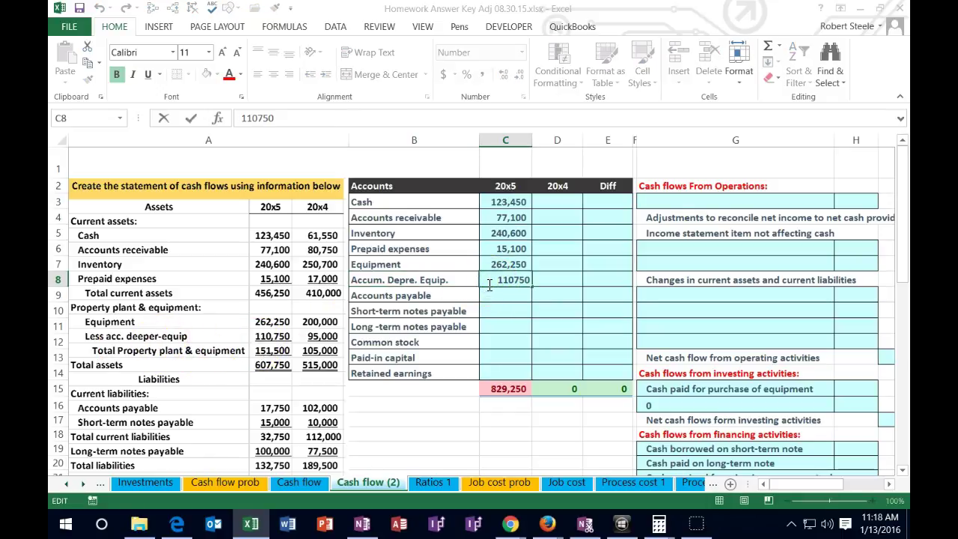
type("-")
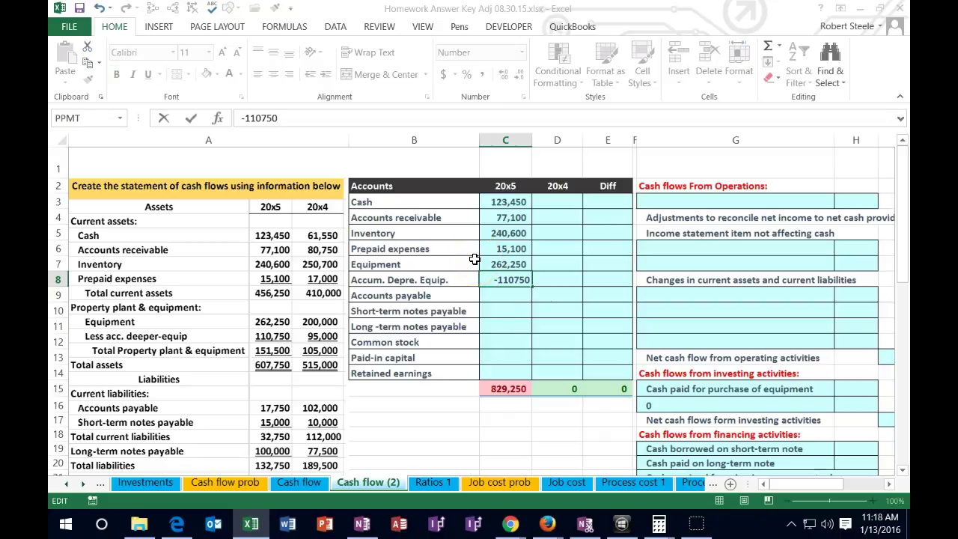
key("Return")
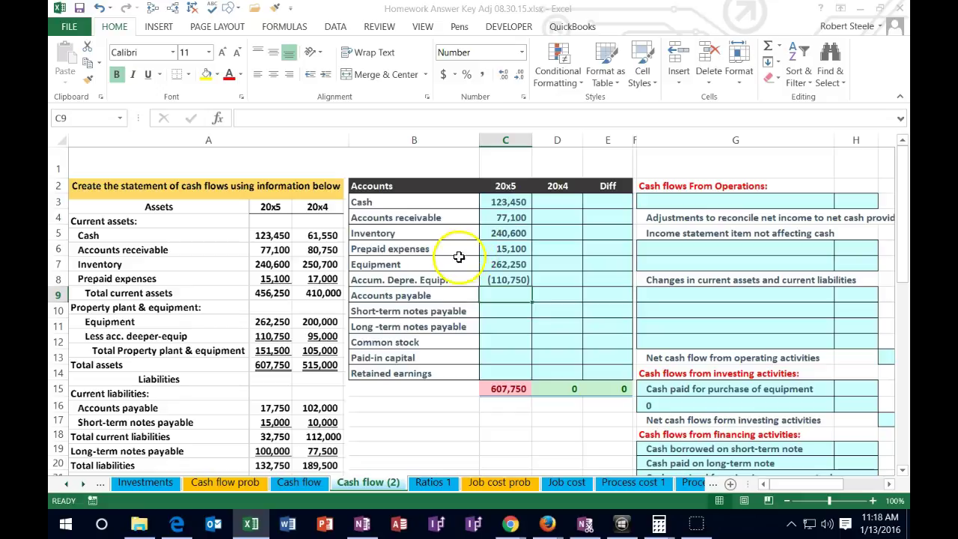
Step: Enter 20x5 Accounts payable as -17750 and Short-term notes payable as -15000, and check their sum against total current liabilities
scroll(438, 268, "down", 1)
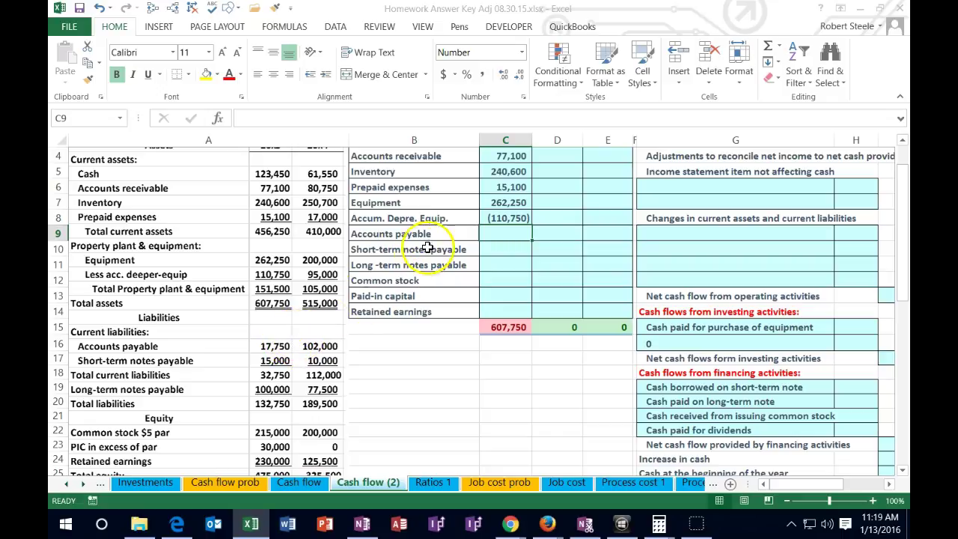
type("-")
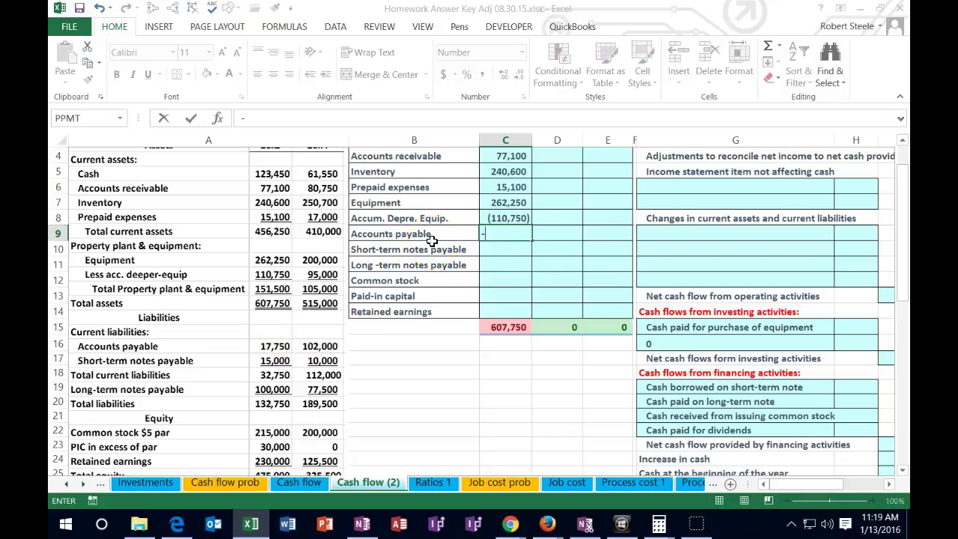
type("17750")
key("Return")
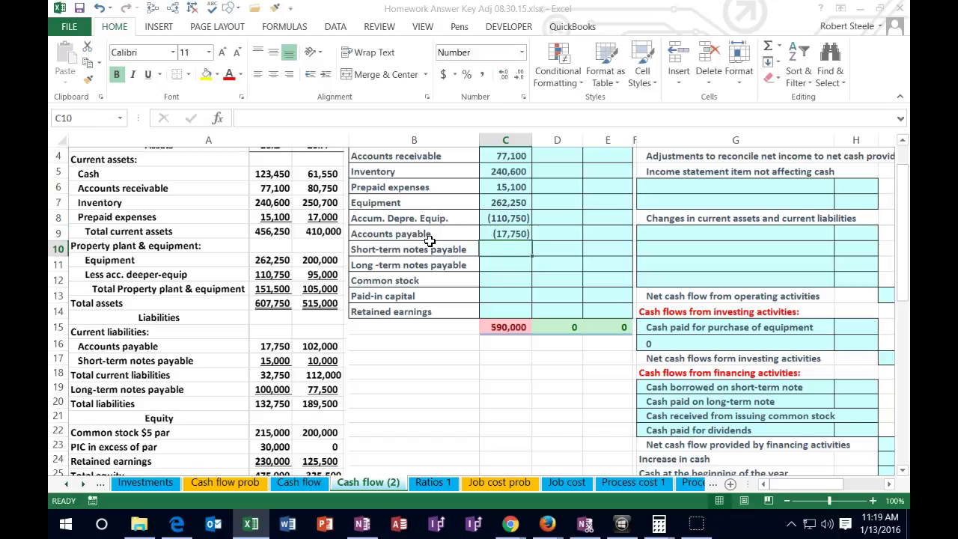
type("-")
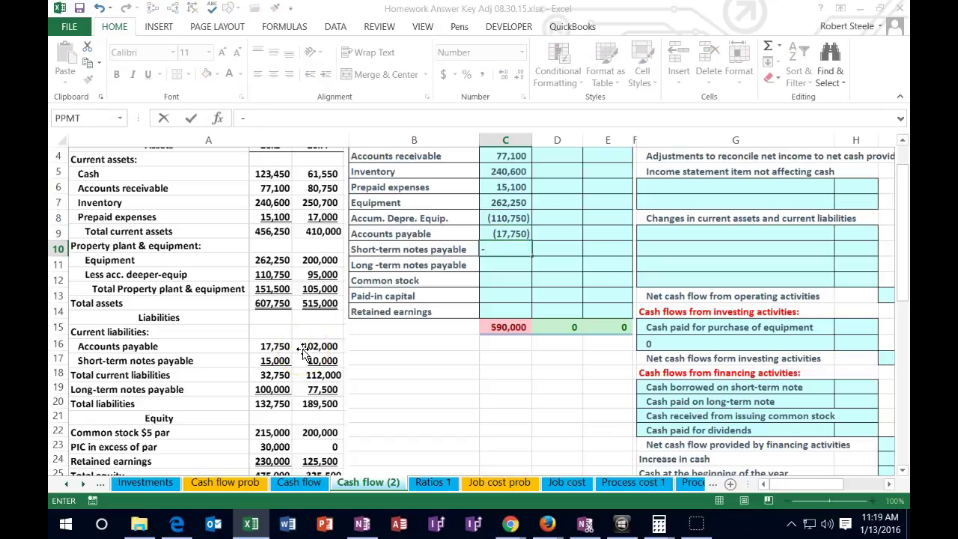
type("15000")
key("Return")
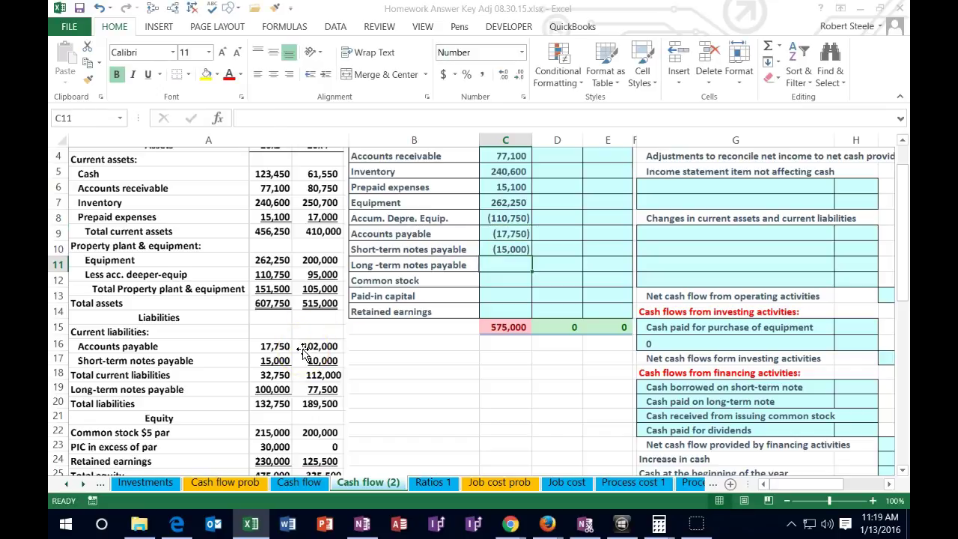
left_click_drag(491, 234, 493, 241)
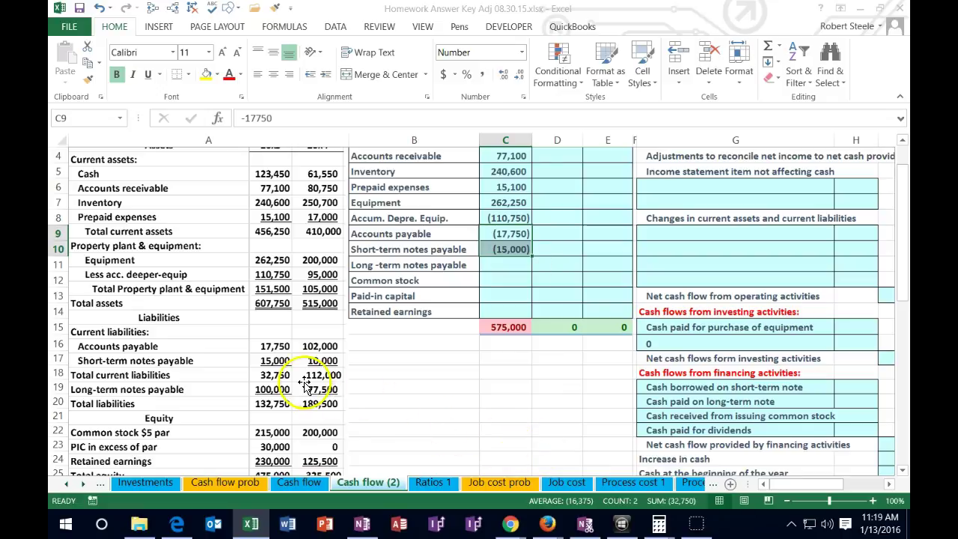
Step: Enter 20x5 Long-term notes payable as -100000 and check the sum of the three liabilities against total liabilities
left_click(496, 265)
type("-100000")
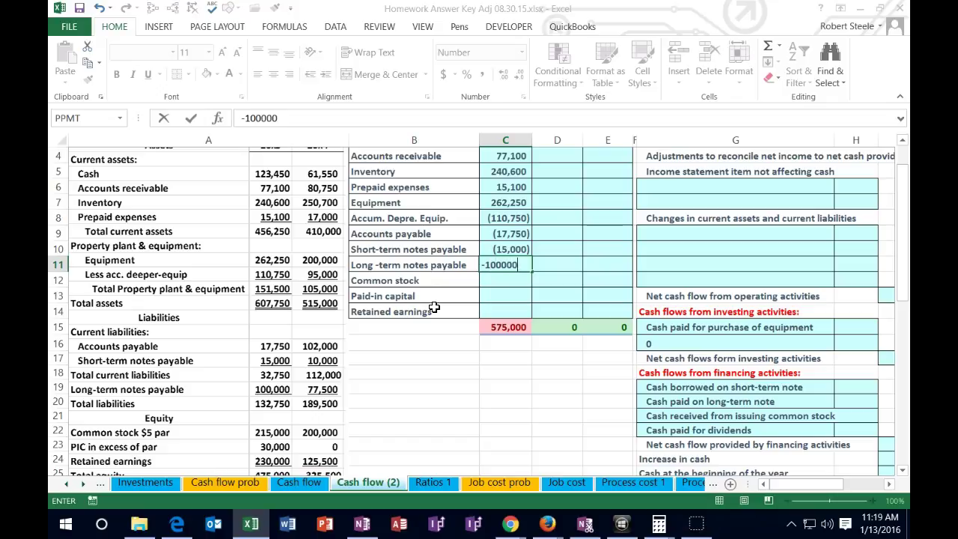
key("Return")
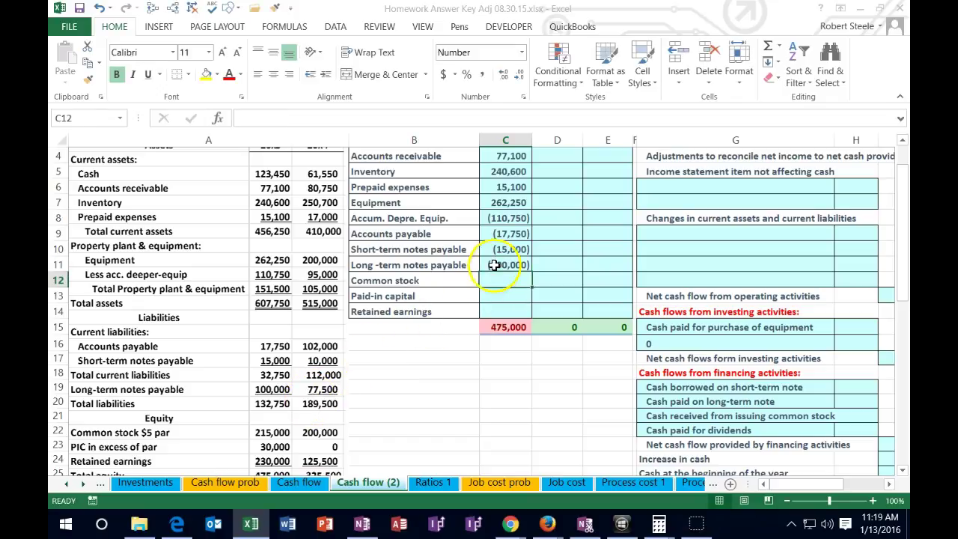
left_click_drag(498, 234, 499, 252)
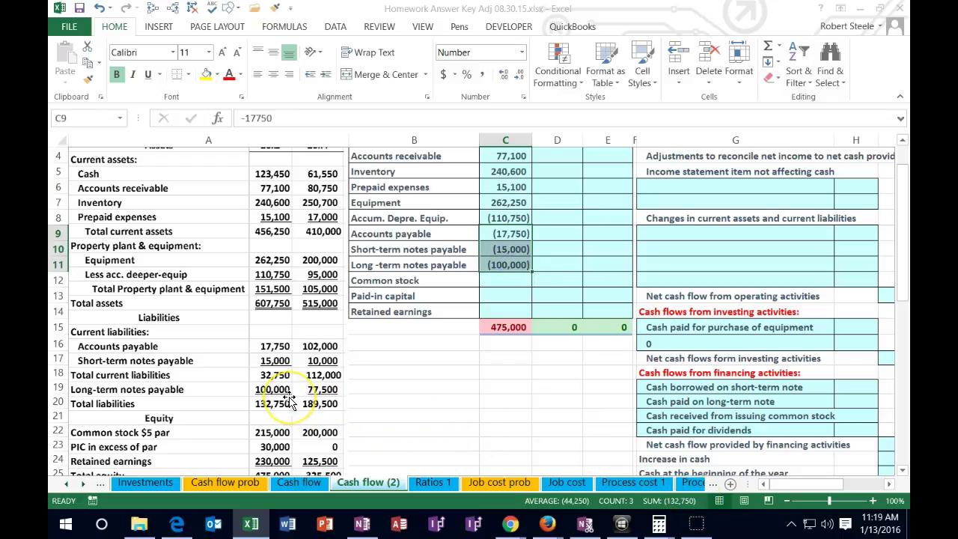
Step: Enter the 20x5 equity balances: Common stock -215000, Paid-in capital -30000 and Retained earnings -230000
scroll(291, 402, "down", 1)
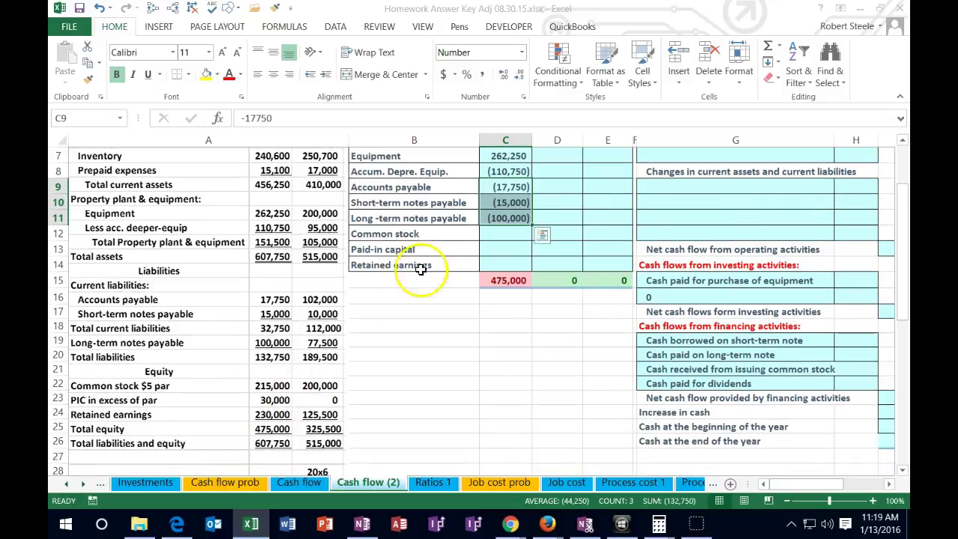
left_click(482, 235)
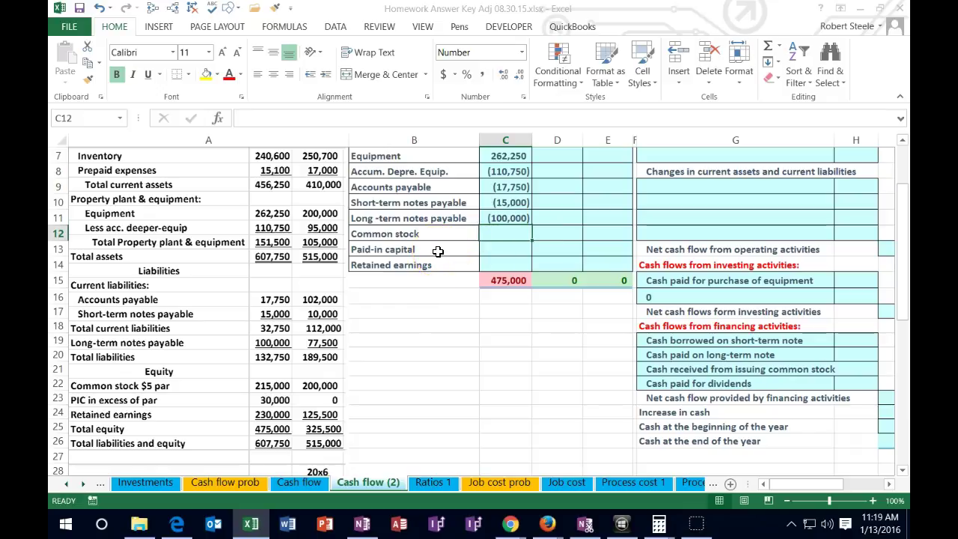
type("-215000")
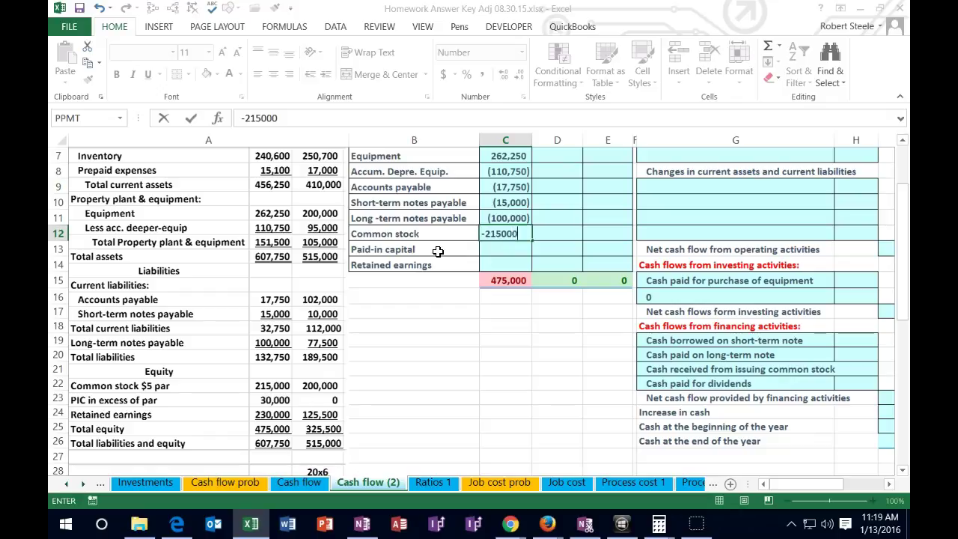
key("Return")
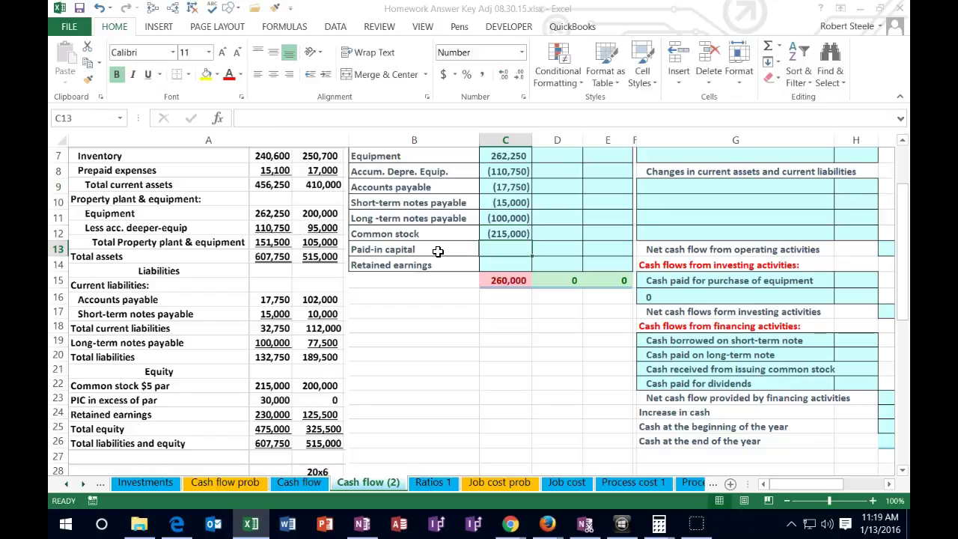
type("-30000")
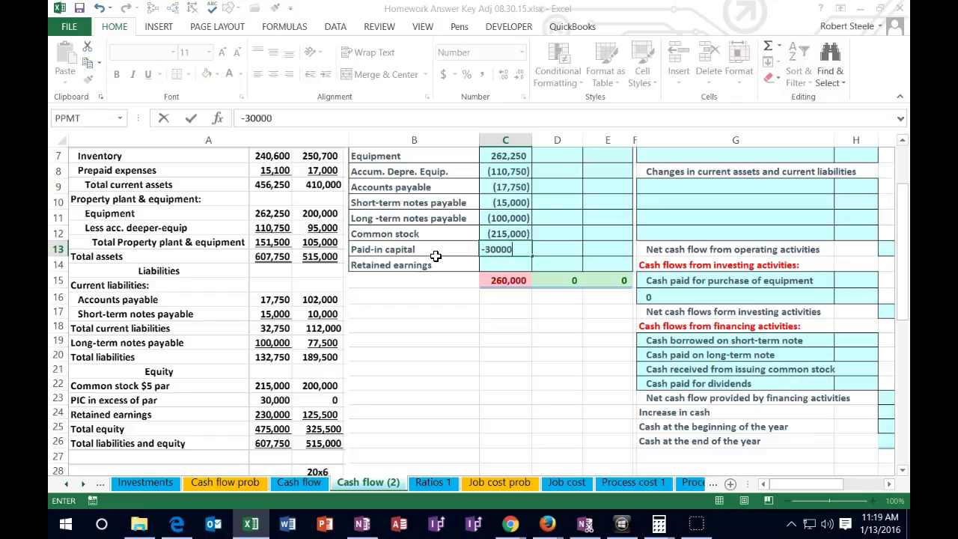
key("Return")
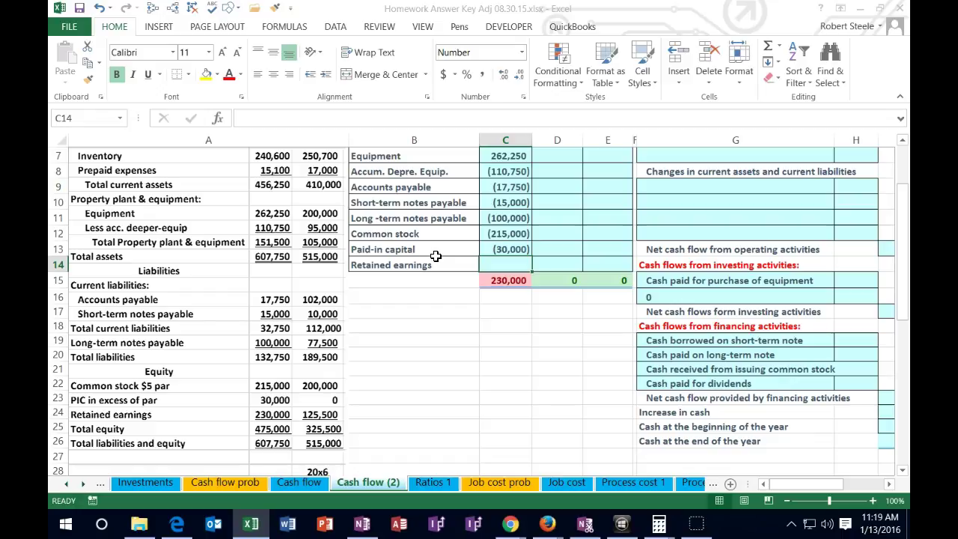
type("-230000")
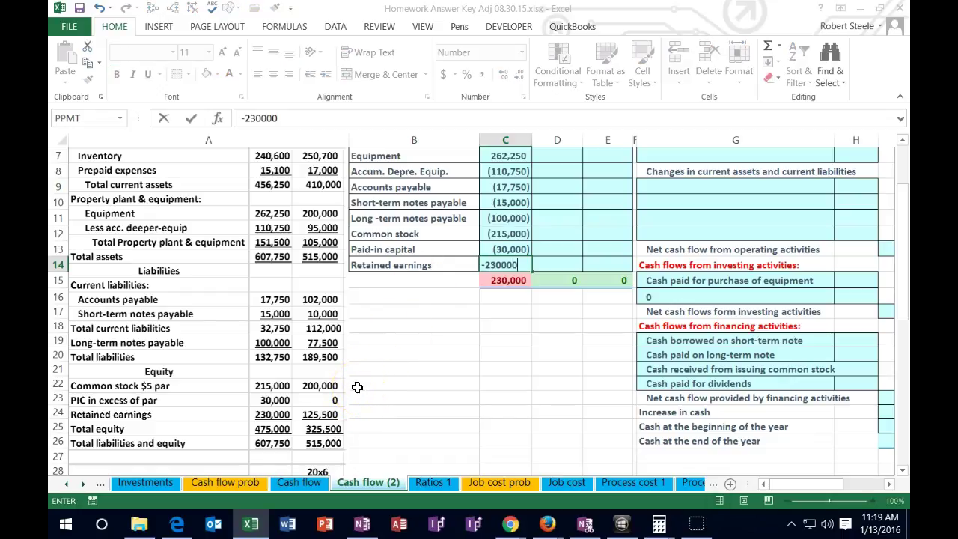
key("Return")
Step: Inspect the SUM formula in the 20x5 total row, leaving it as it is
left_click(489, 282)
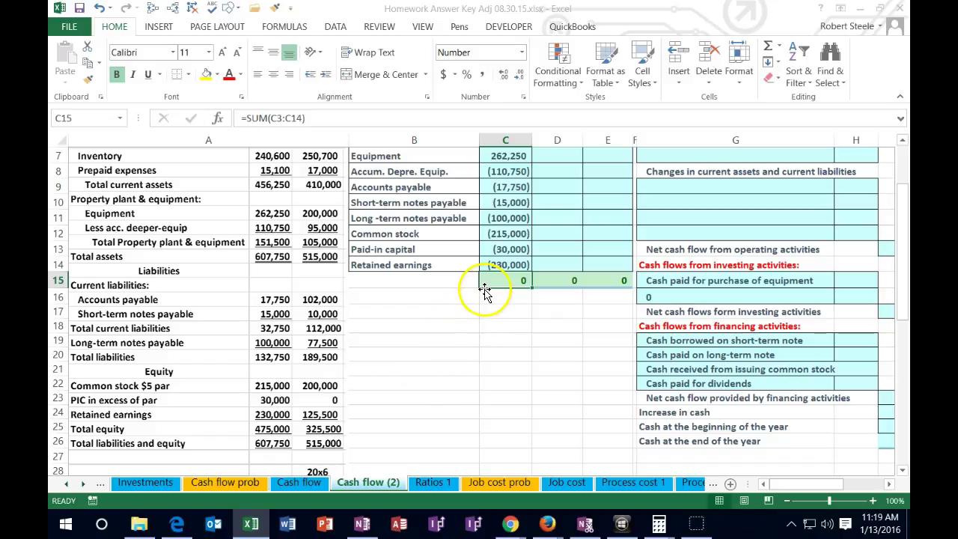
scroll(492, 284, "up", 1)
double_click(483, 323)
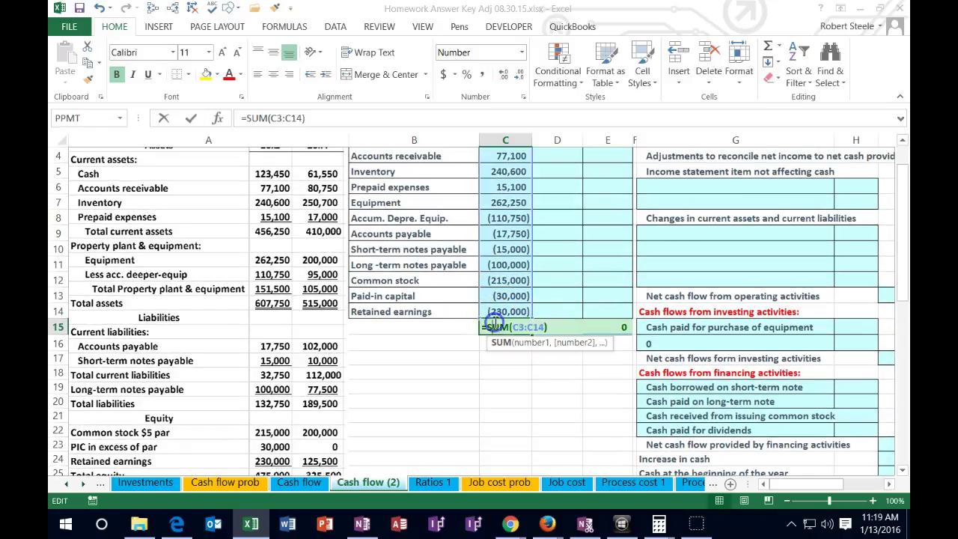
key("Return")
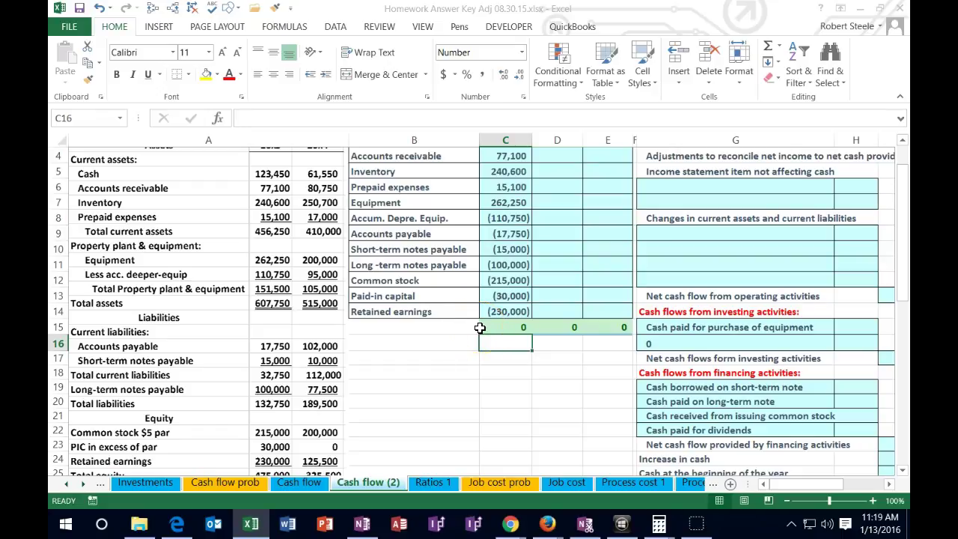
Step: Enter the 20x4 balances for Cash, 61550, and Accounts receivable, 80750
scroll(480, 327, "up", 1)
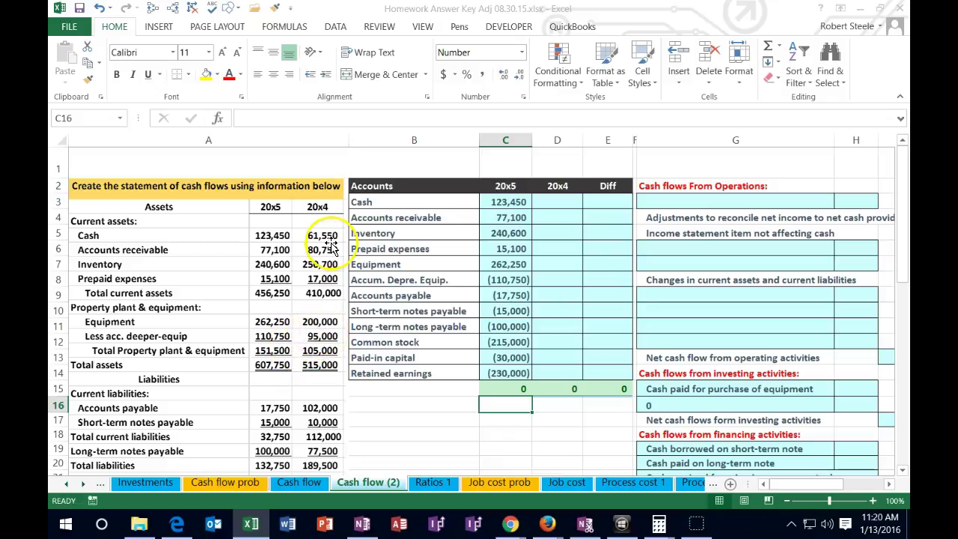
left_click(551, 204)
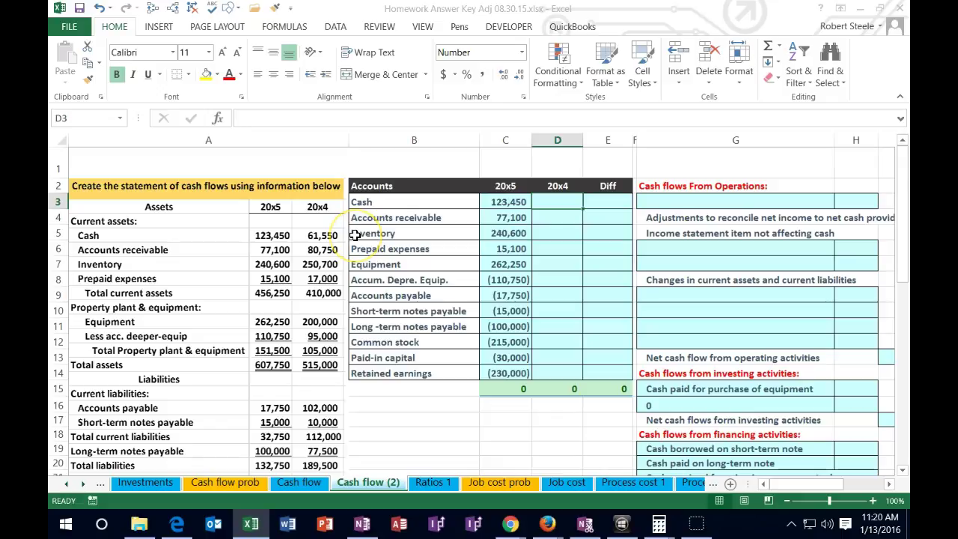
type("61,550")
key("Return")
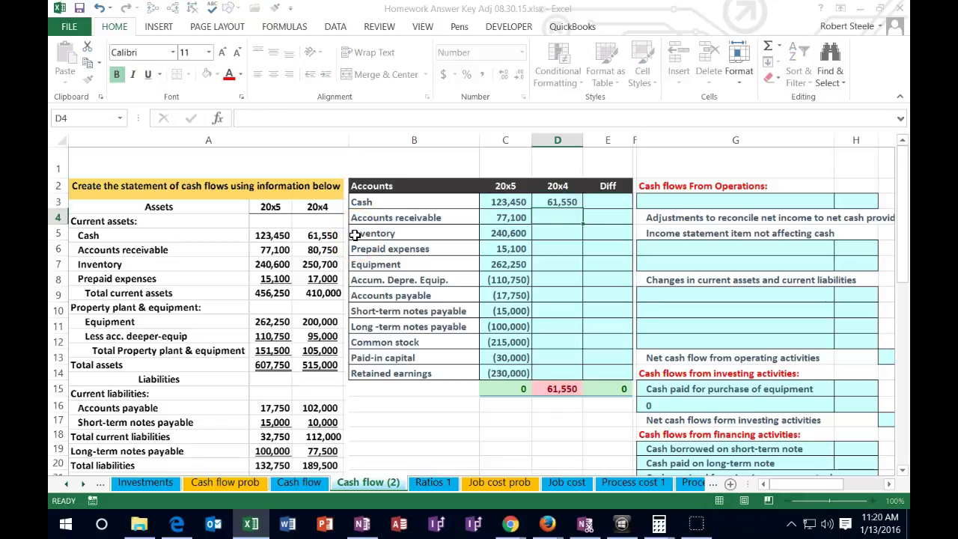
type("80,750")
key("Return")
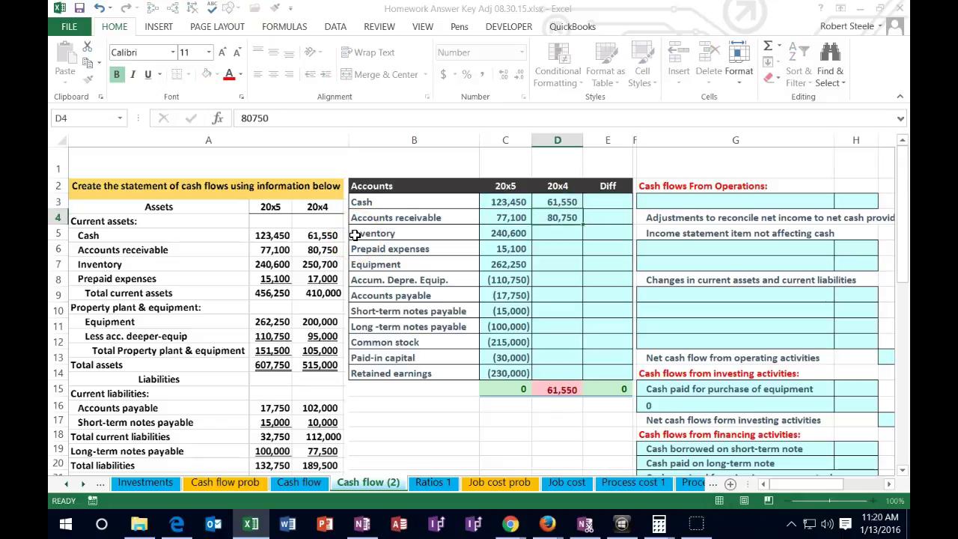
Step: Enter 20x4 Inventory as 250700 and Prepaid expenses as 17000, and check the four current assets' sum against total current assets
type("2,507,000")
key("Return")
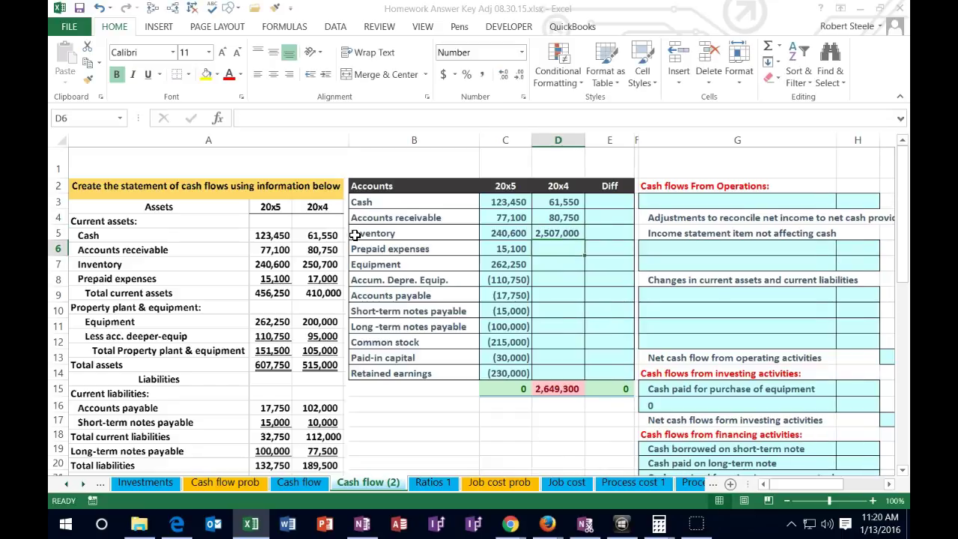
key("Up")
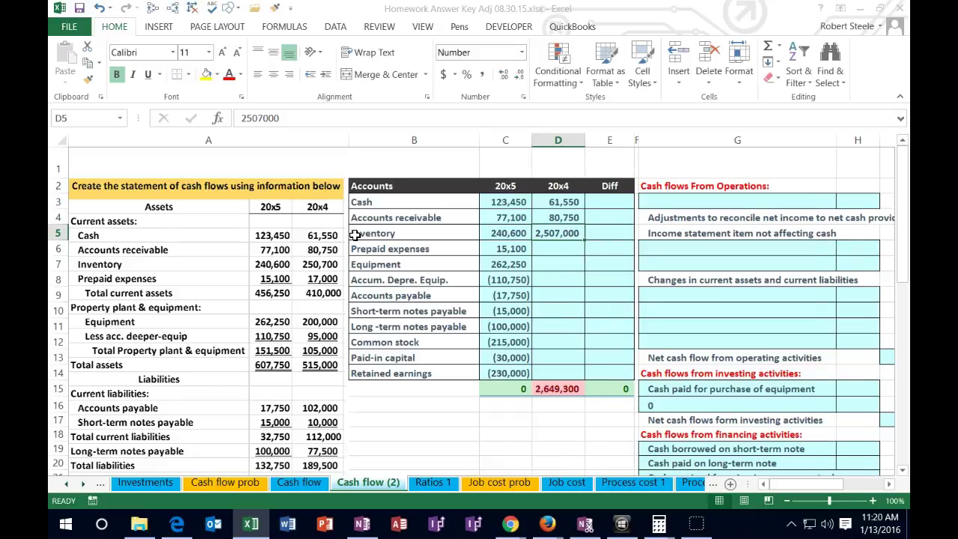
type("25")
key("Return")
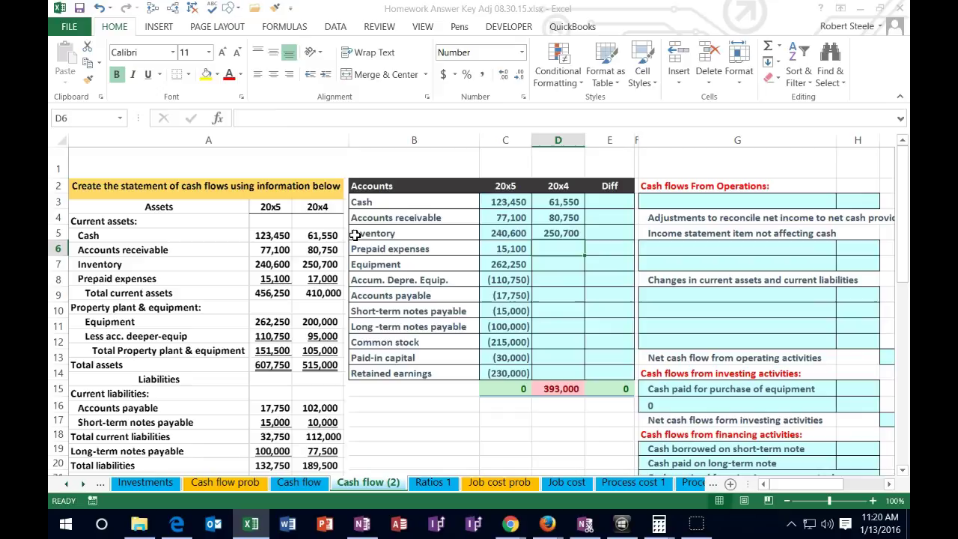
type("17,000")
key("Return")
left_click_drag(558, 202, 563, 247)
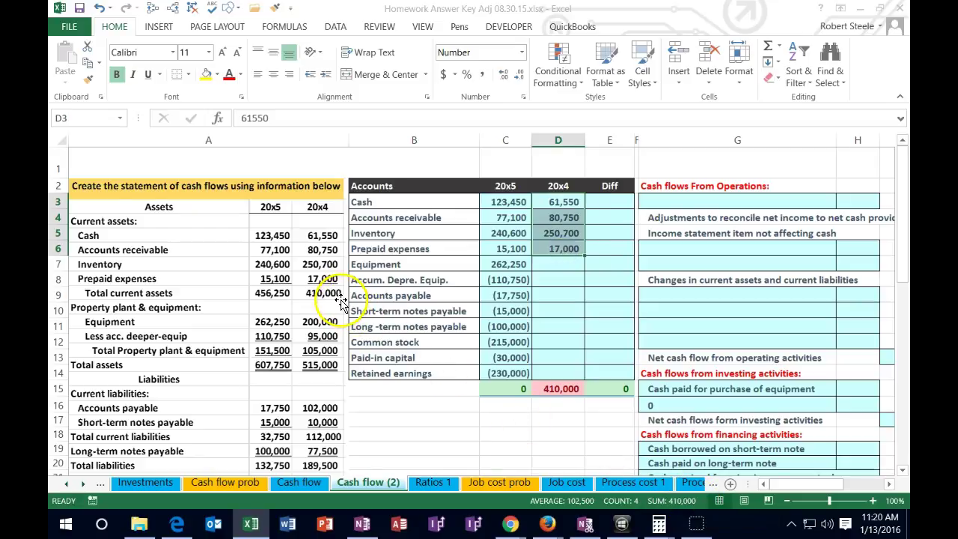
Step: Enter 20x4 Equipment as 200000 and accumulated depreciation as -95000, and check the sums against total property, plant and equipment and total assets
left_click(558, 265)
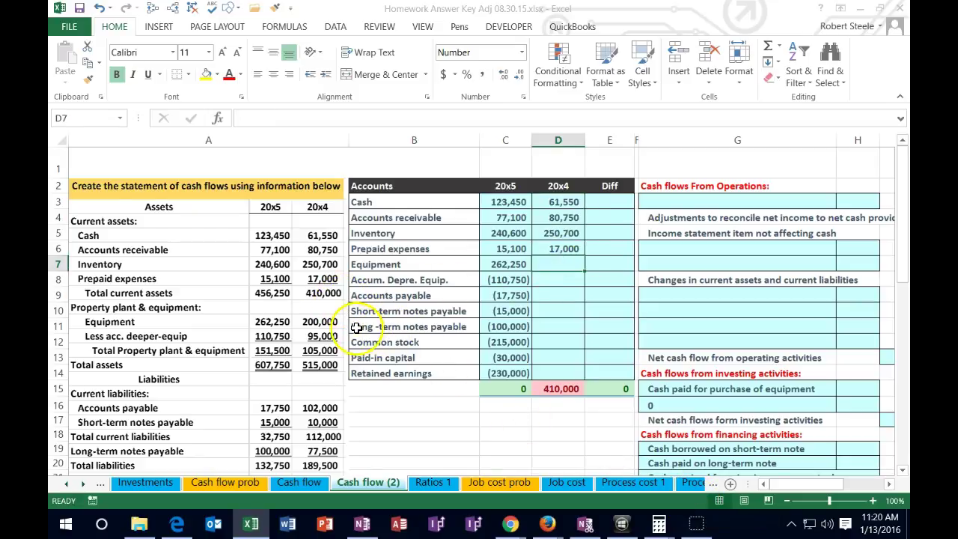
type("200,000")
key("Return")
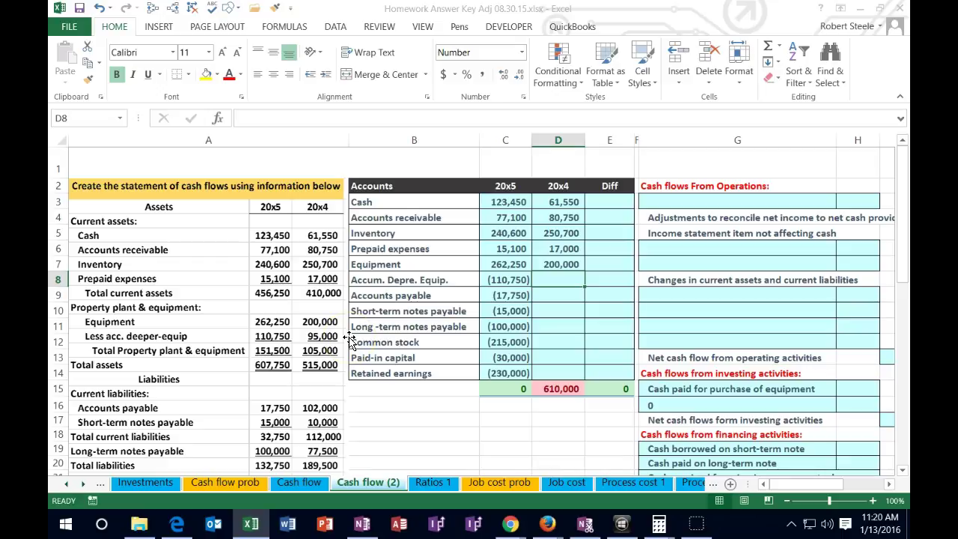
type("-95000")
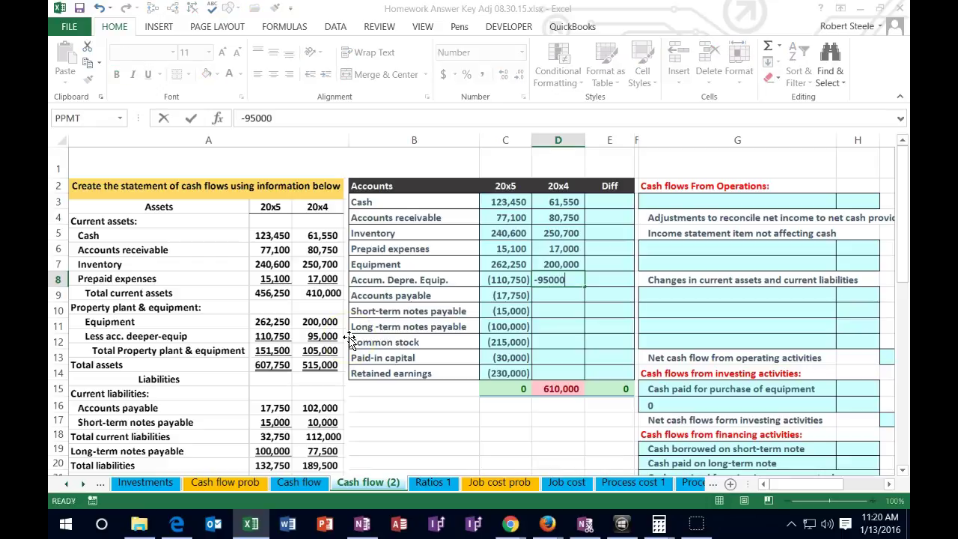
key("Return")
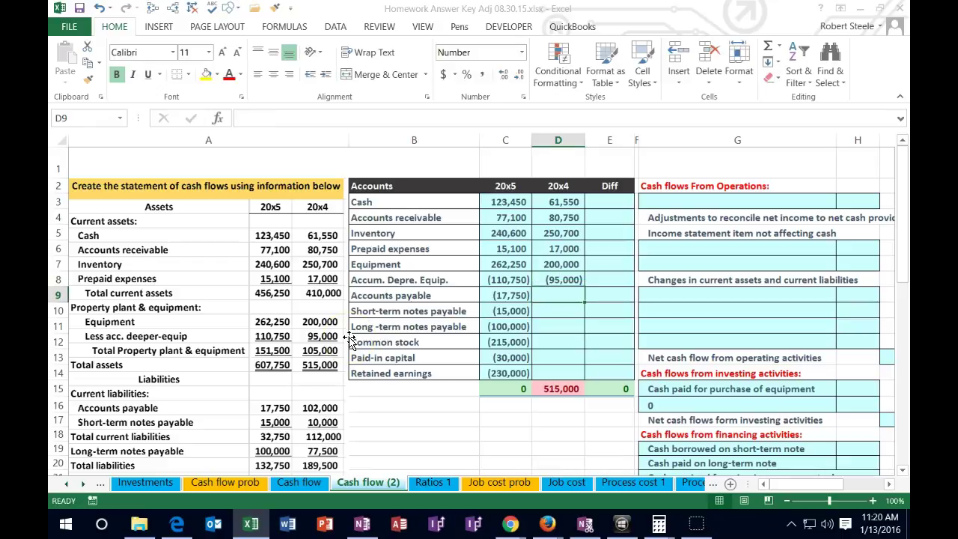
left_click_drag(552, 264, 544, 274)
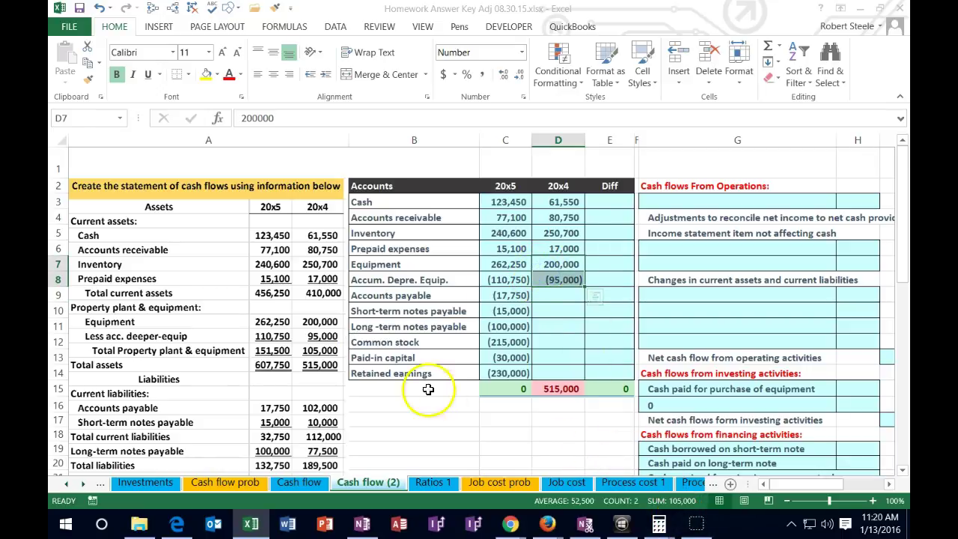
left_click_drag(558, 202, 555, 282)
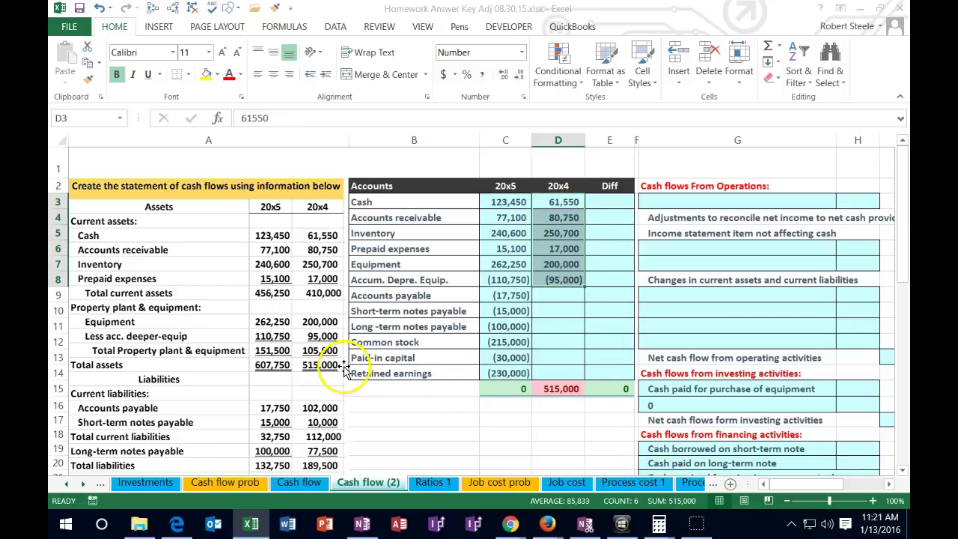
Step: Enter 20x4 Accounts payable as -102000 and Short-term notes payable as -10000, and check their sum against total current liabilities
scroll(336, 367, "down", 1)
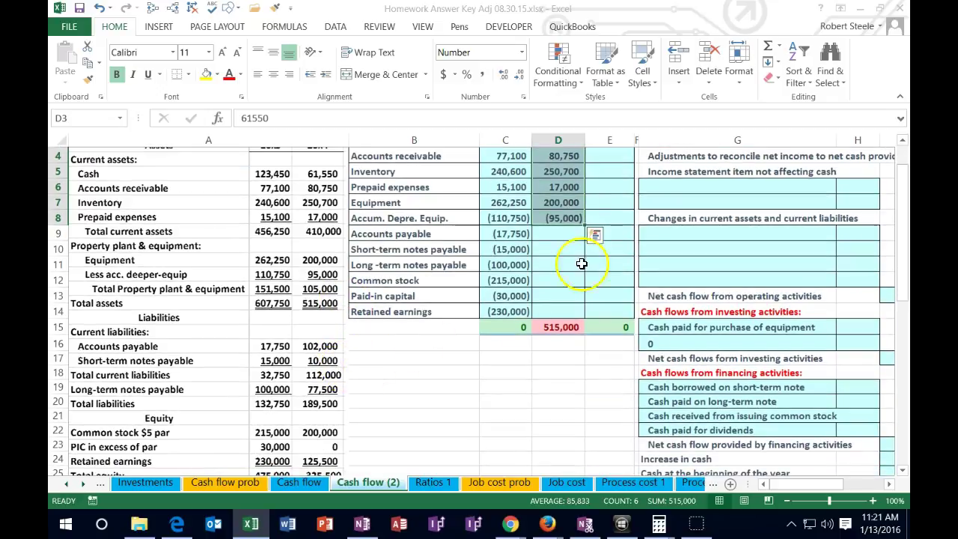
left_click(572, 233)
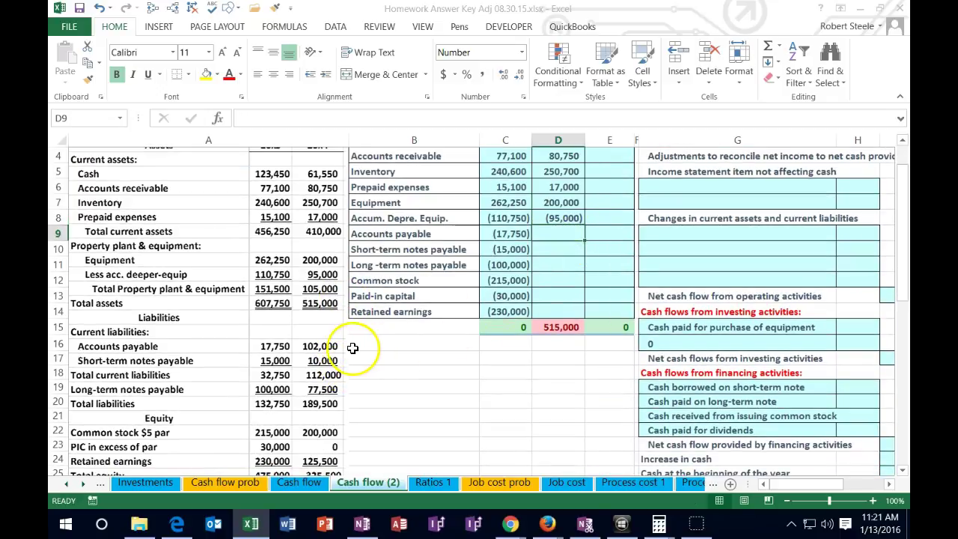
type("-102000")
key("Return")
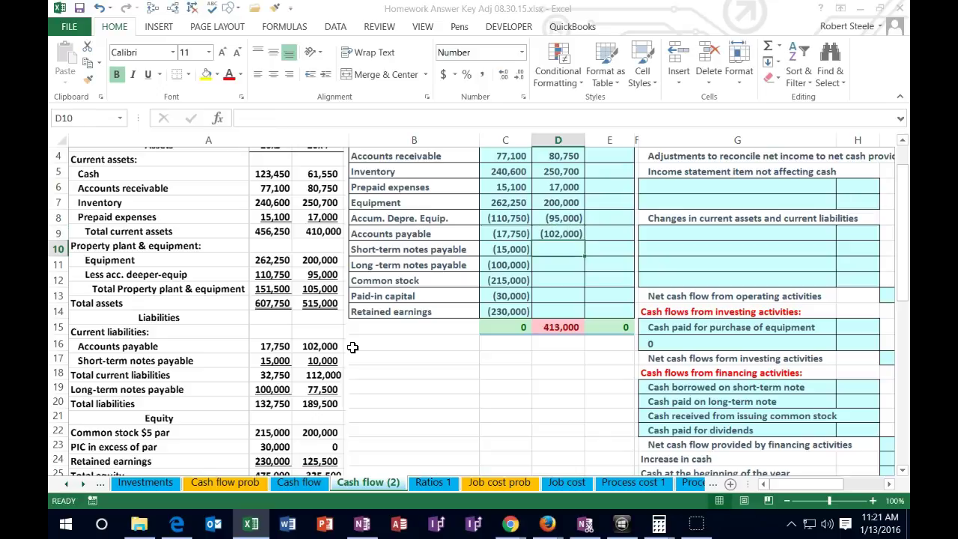
type("-1000")
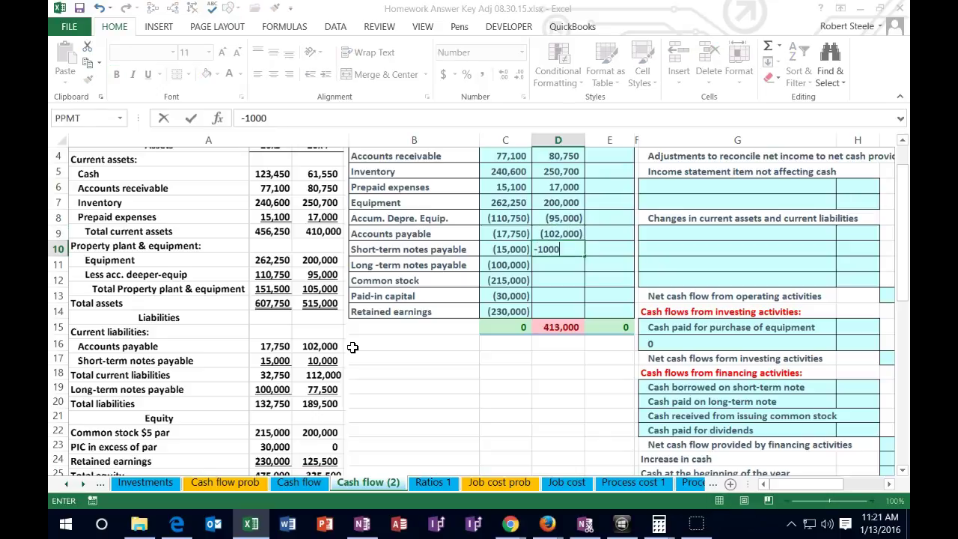
type("0")
key("Return")
left_click_drag(550, 234, 557, 249)
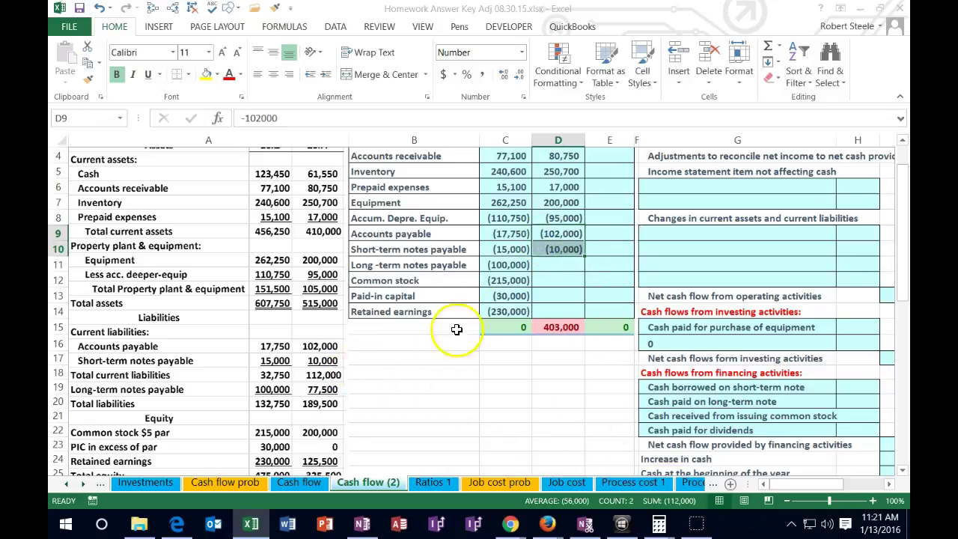
Step: Enter 20x4 Long-term notes payable as -77500 and check the sum of the three liabilities against total liabilities
left_click(551, 264)
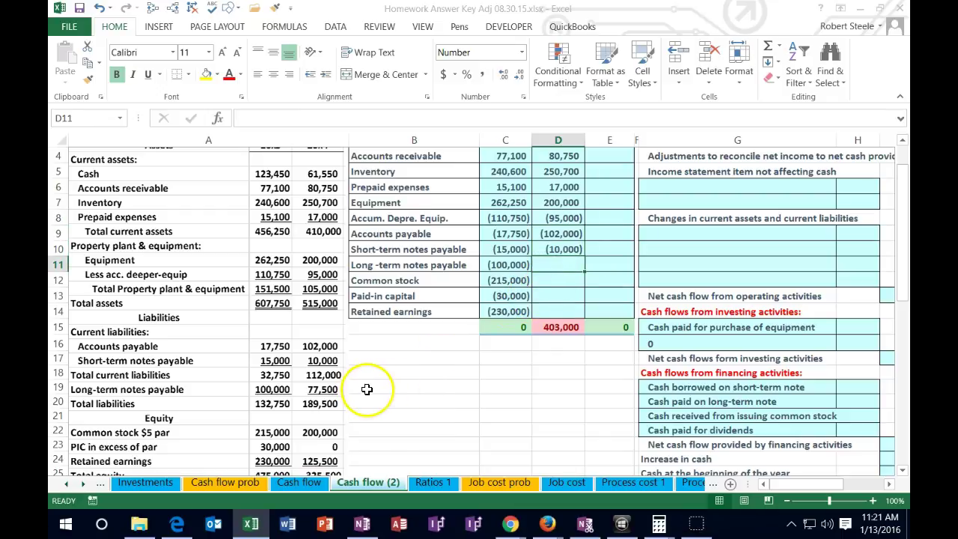
type("-77500")
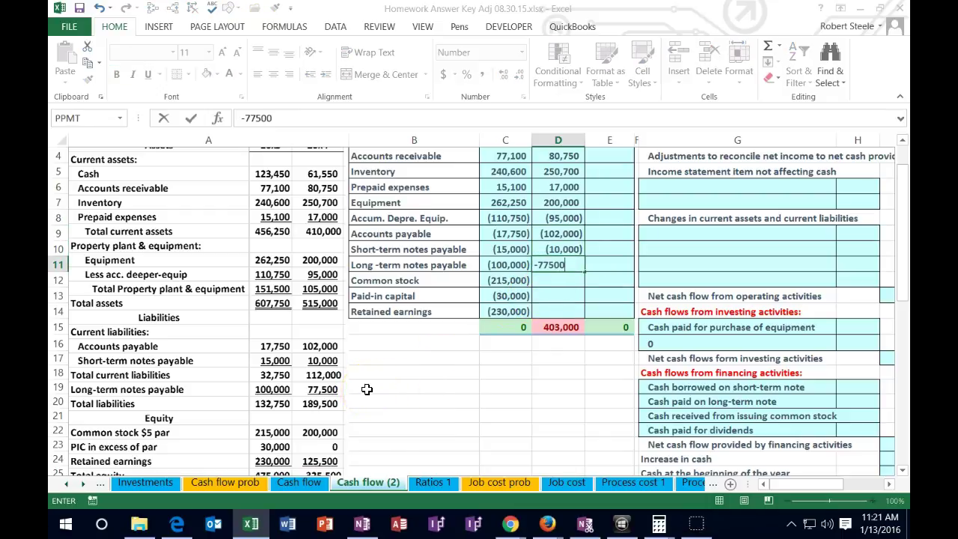
key("Return")
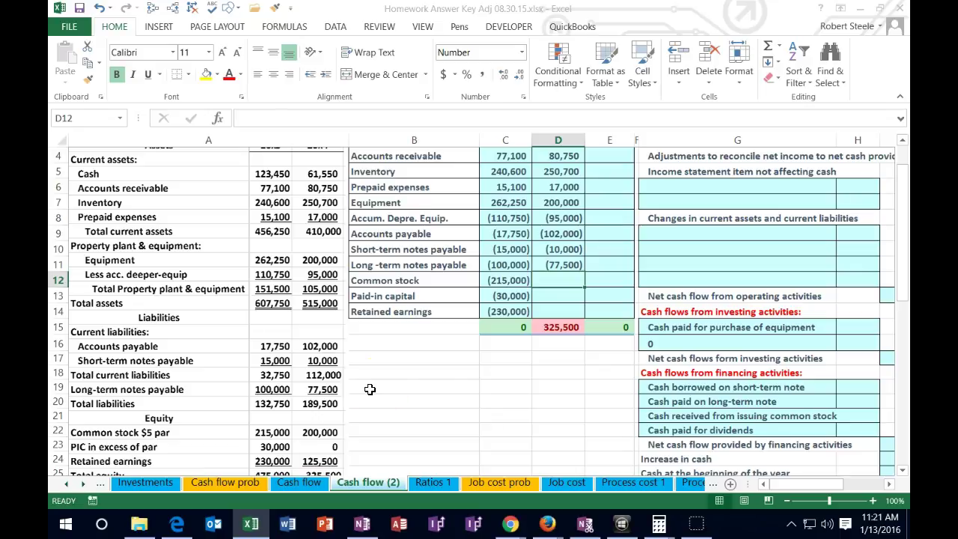
left_click(549, 235)
left_click_drag(550, 235, 552, 265)
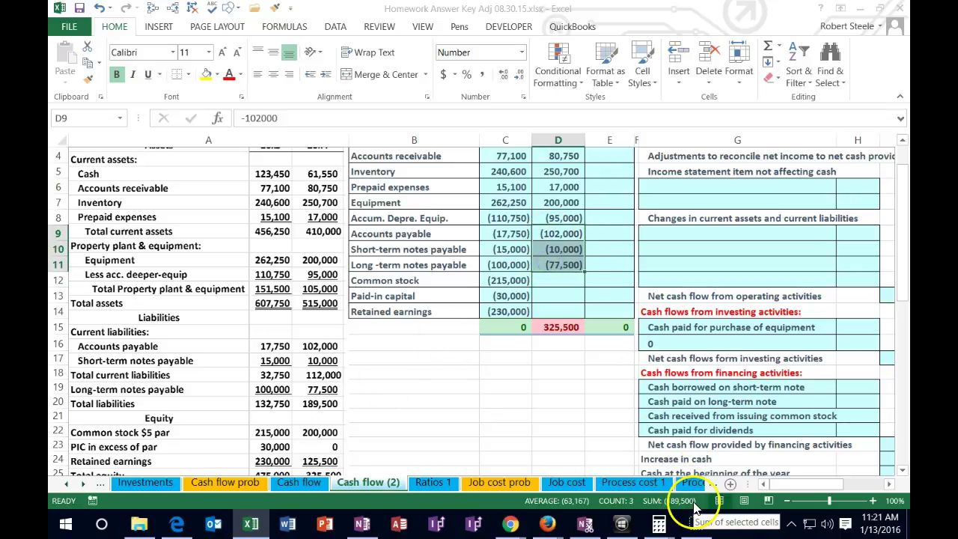
Step: Enter the 20x4 equity balances: Common stock -200000, Paid-in capital 0 and Retained earnings -125500
left_click(565, 280)
scroll(434, 406, "down", 1)
scroll(433, 405, "down", 2)
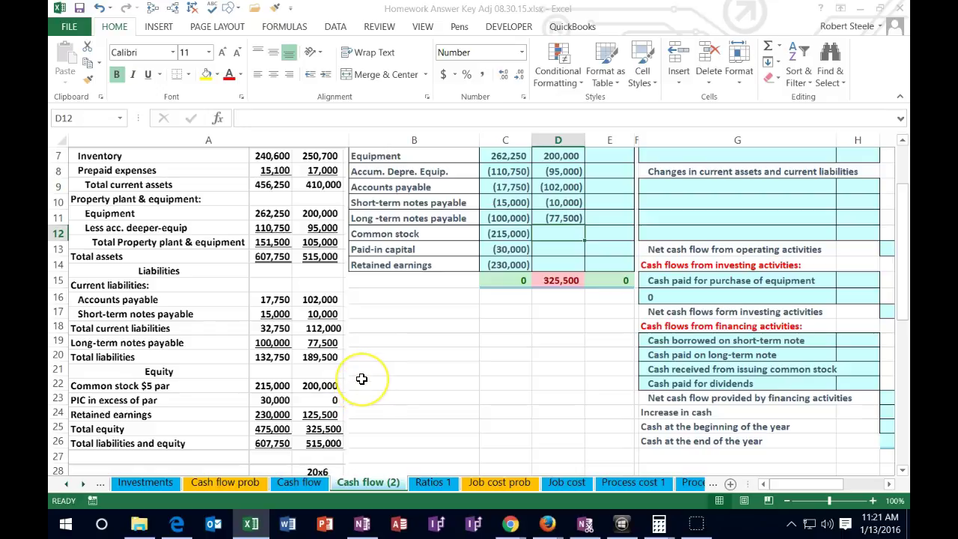
type("-200000")
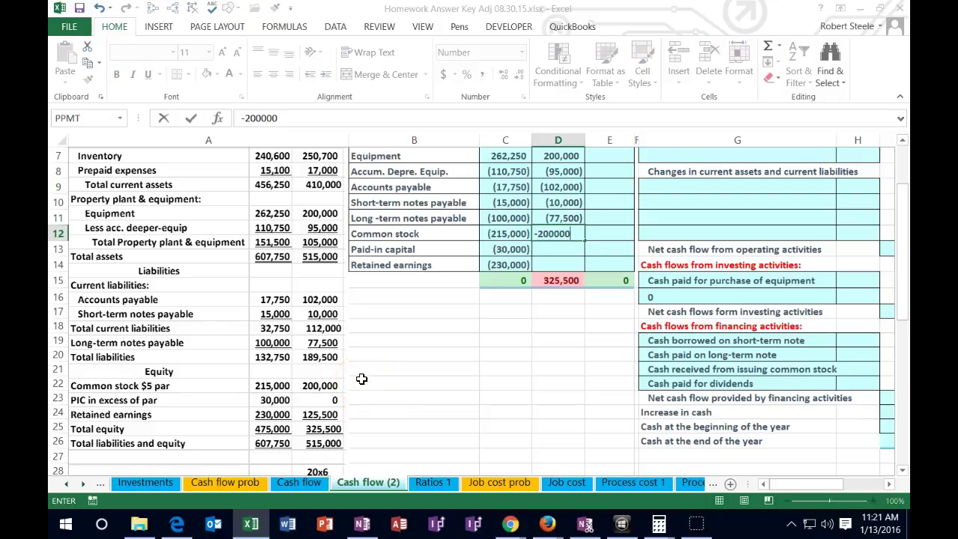
key("Return")
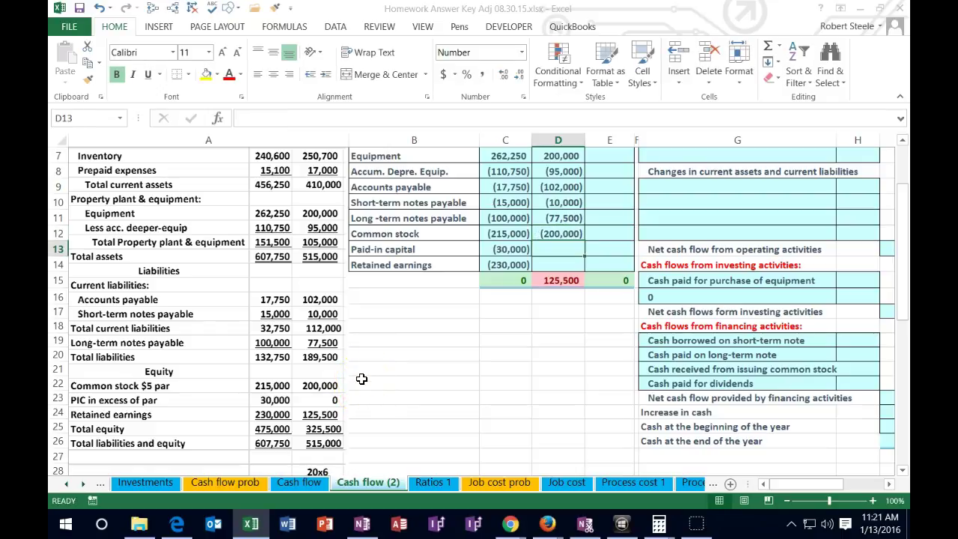
type("0")
key("Return")
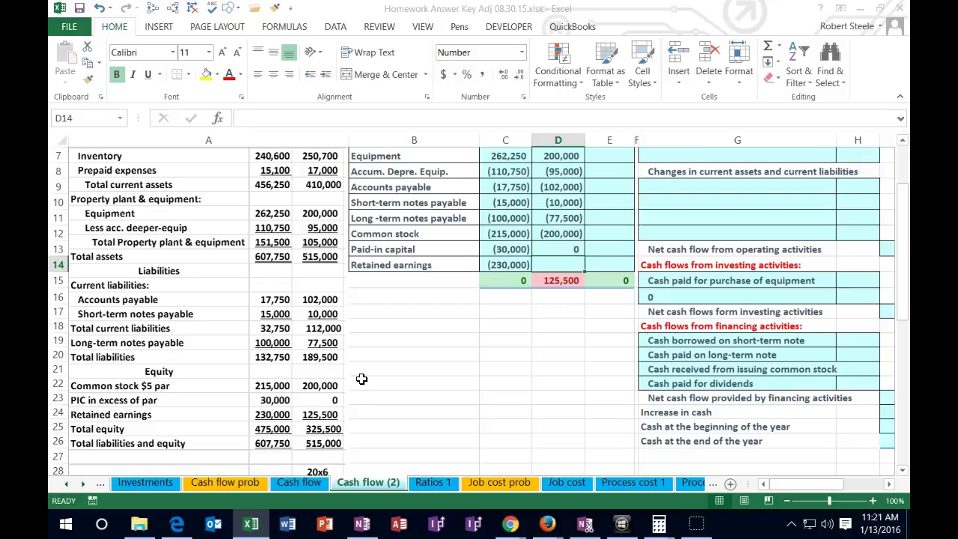
type("-1")
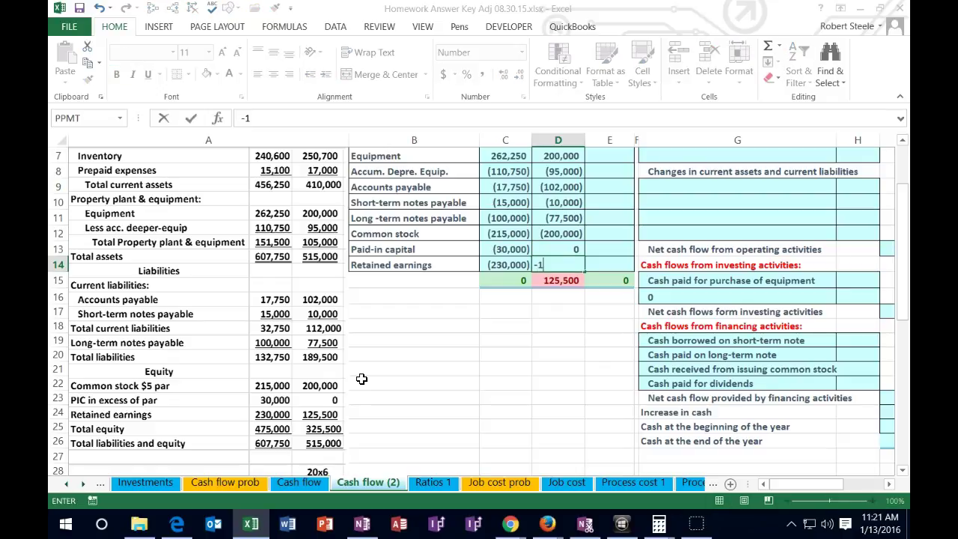
type("25500")
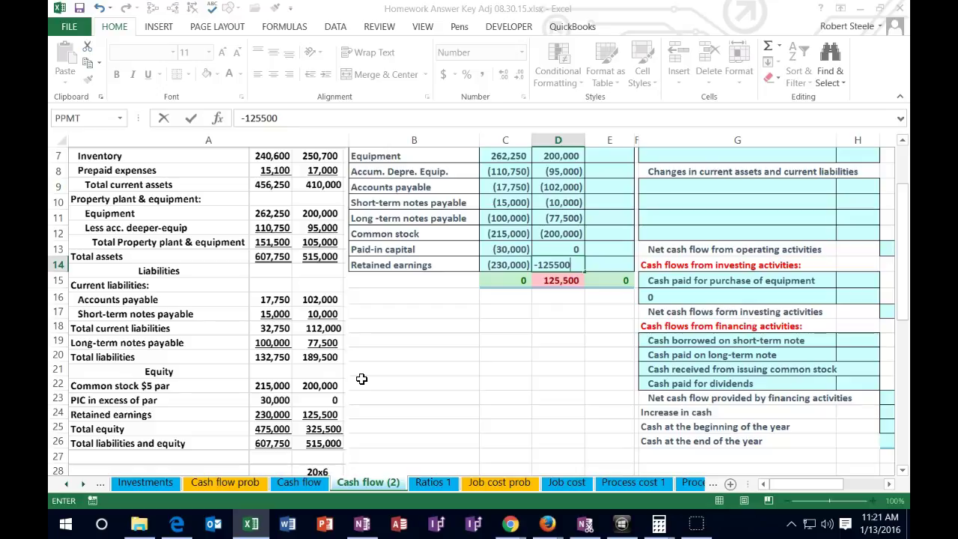
key("Return")
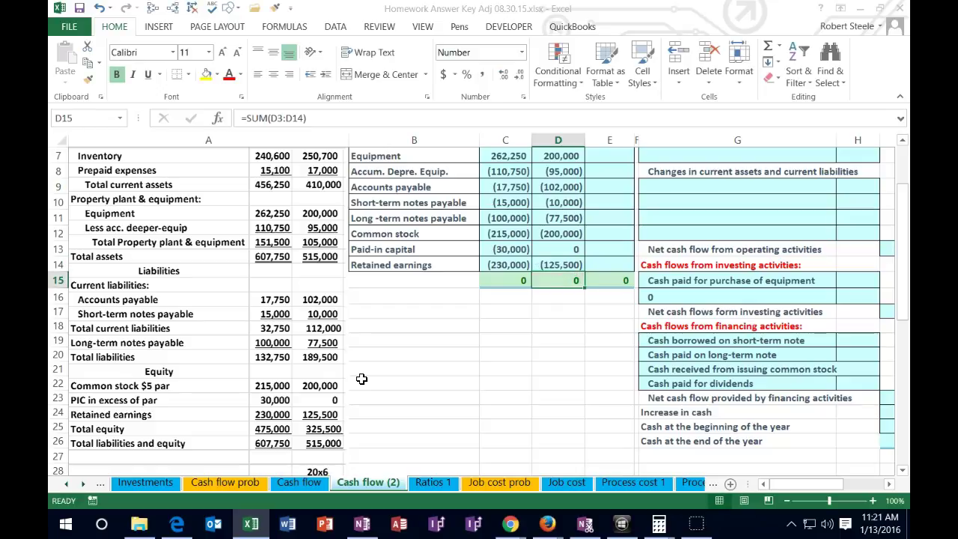
Step: Inspect the SUM formula in the 20x4 total cell without changing it, and compare the 20x5 and 20x4 totals
scroll(509, 363, "up", 2)
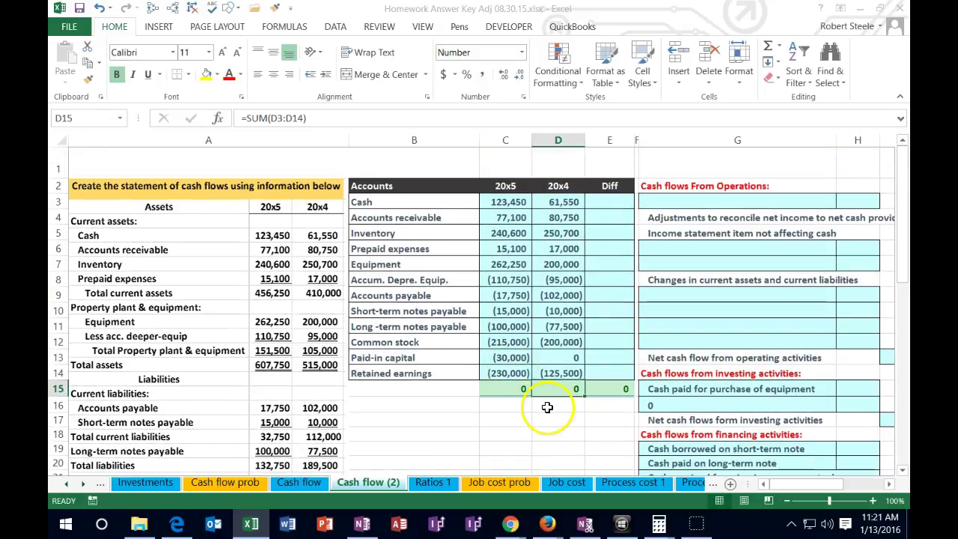
double_click(560, 387)
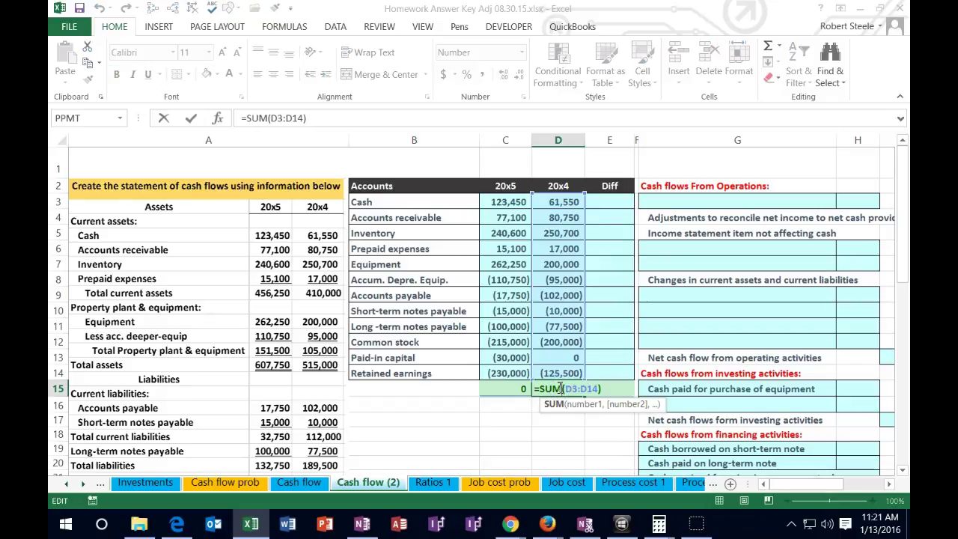
key("Return")
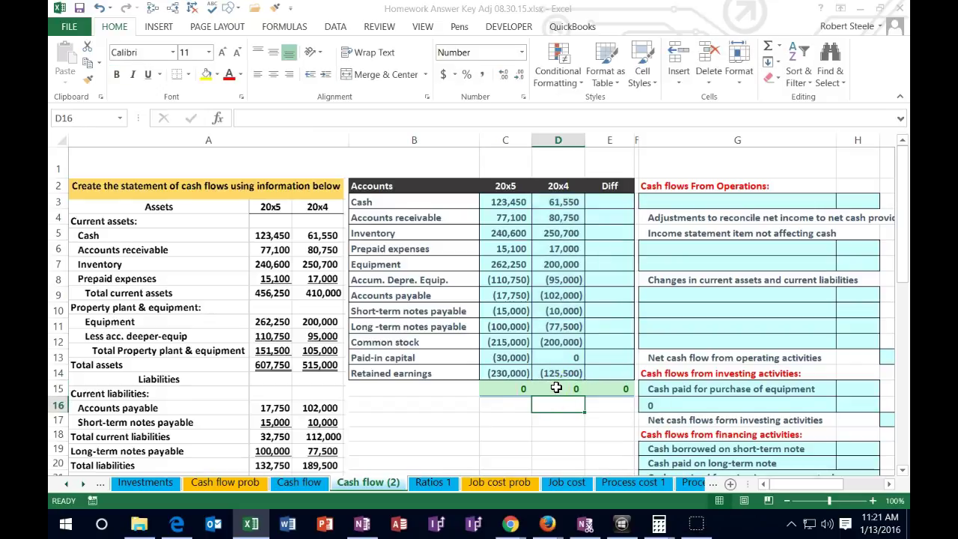
left_click(515, 389)
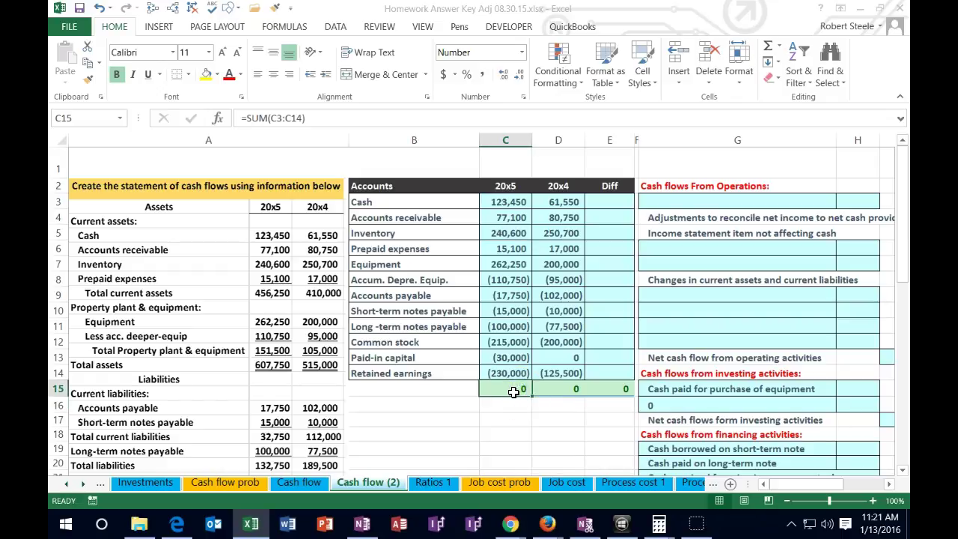
left_click(552, 387)
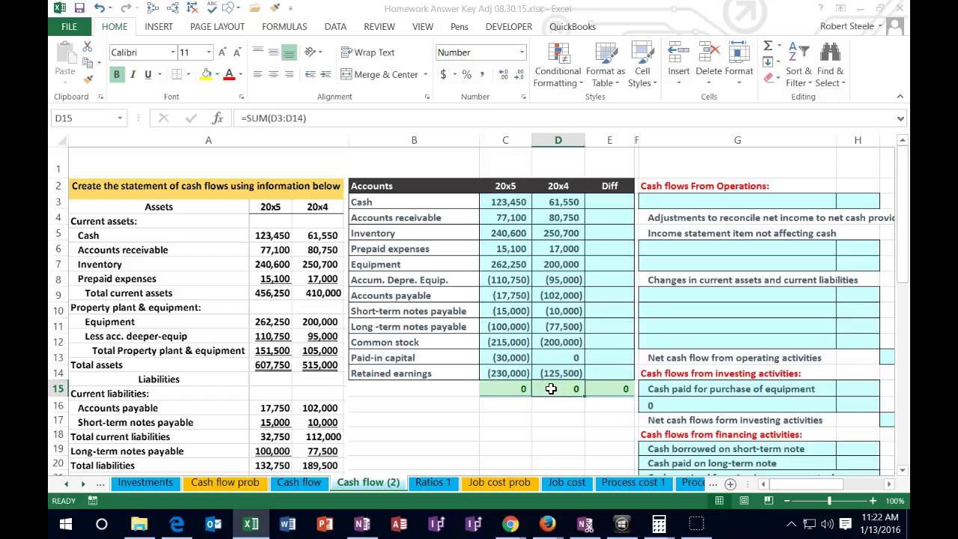
Step: Calculate the Cash difference in E3 as 20x5 minus 20x4 with the formula =C3-D3
left_click_drag(614, 200, 606, 369)
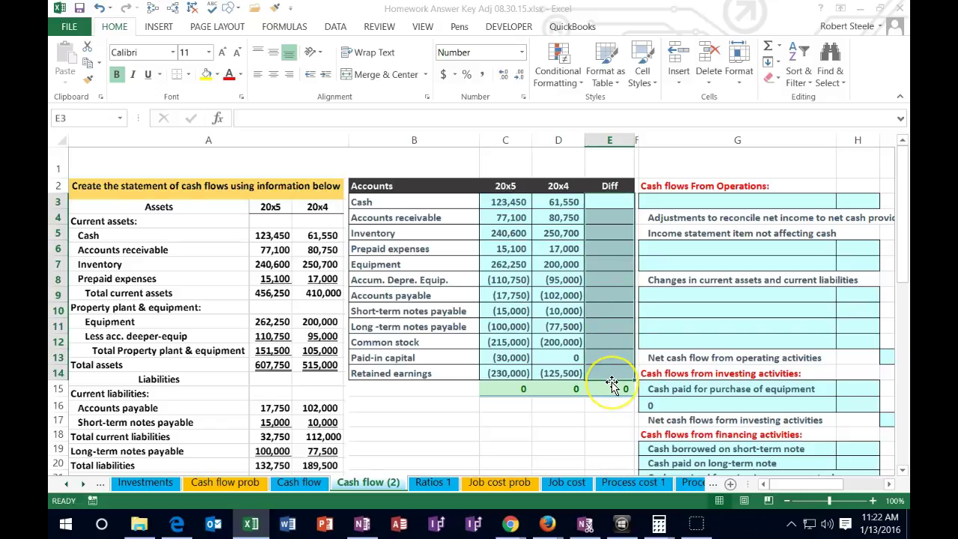
left_click(612, 204)
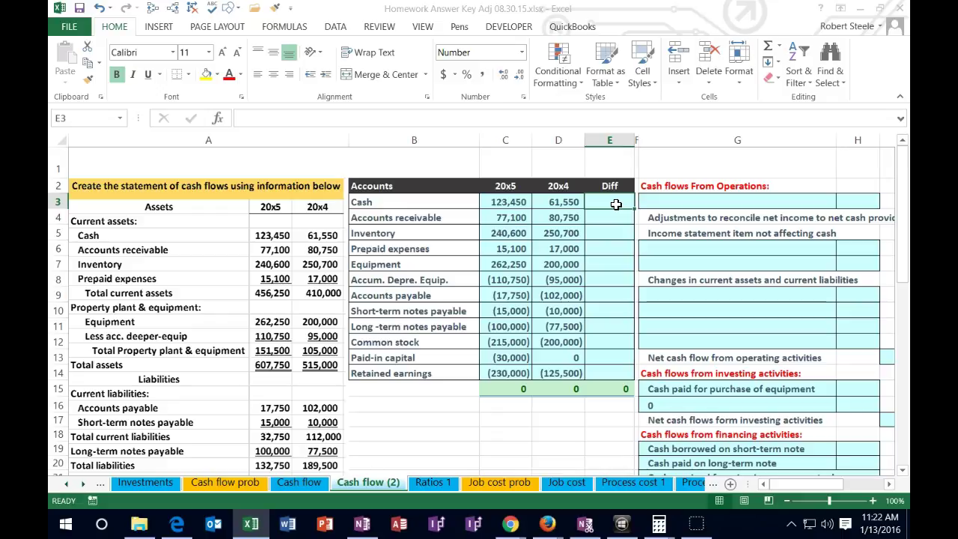
type("=")
left_click(515, 202)
type("-")
key("Left")
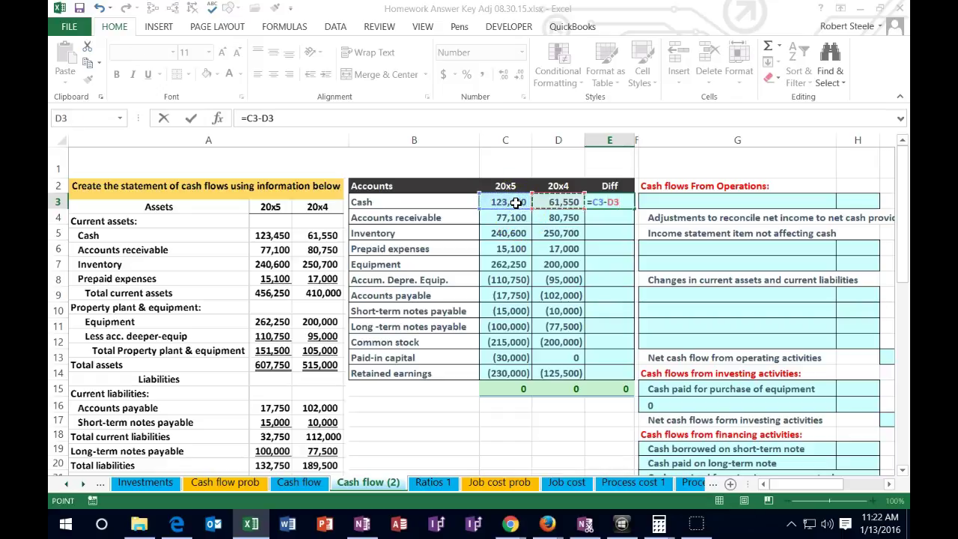
key("Return")
Step: Calculate the Accounts receivable difference in E4 with the formula =C4-D4
type("=")
key("Left")
key("Left")
type("-")
key("Left")
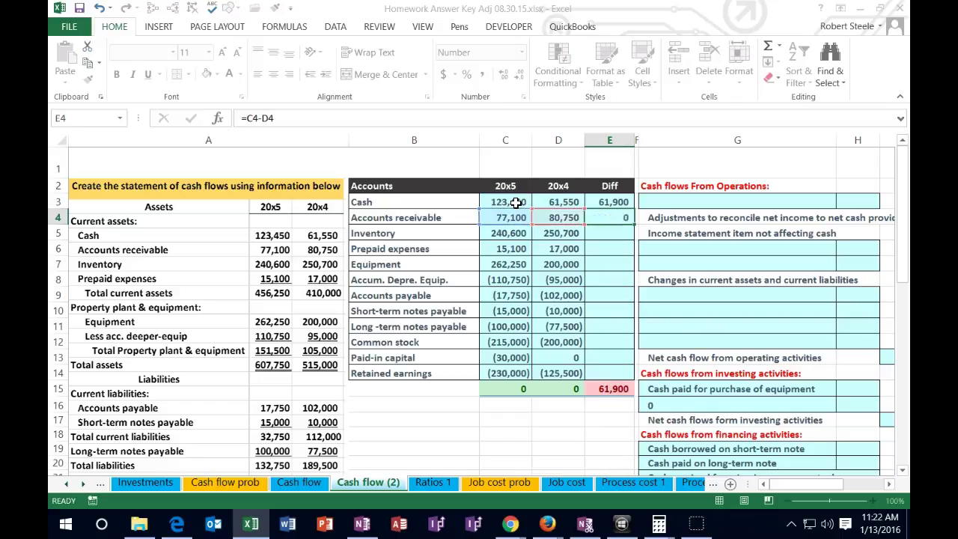
key("Return")
Step: Calculate the Inventory difference in E5 with the formula =C5-D5
type("=")
key("Down")
key("Down")
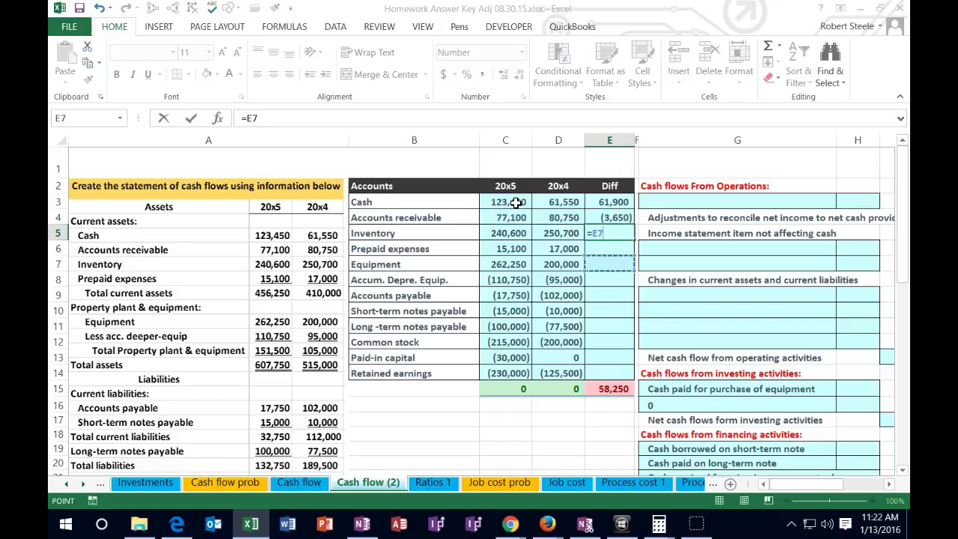
key("Left")
key("Left")
key("Up")
key("Up")
type("-")
key("Right")
key("Return")
Step: Calculate the Prepaid expenses difference in E6 with the formula =C6-D6
type("=")
key("Left")
key("Left")
type("-")
key("Right")
key("Return")
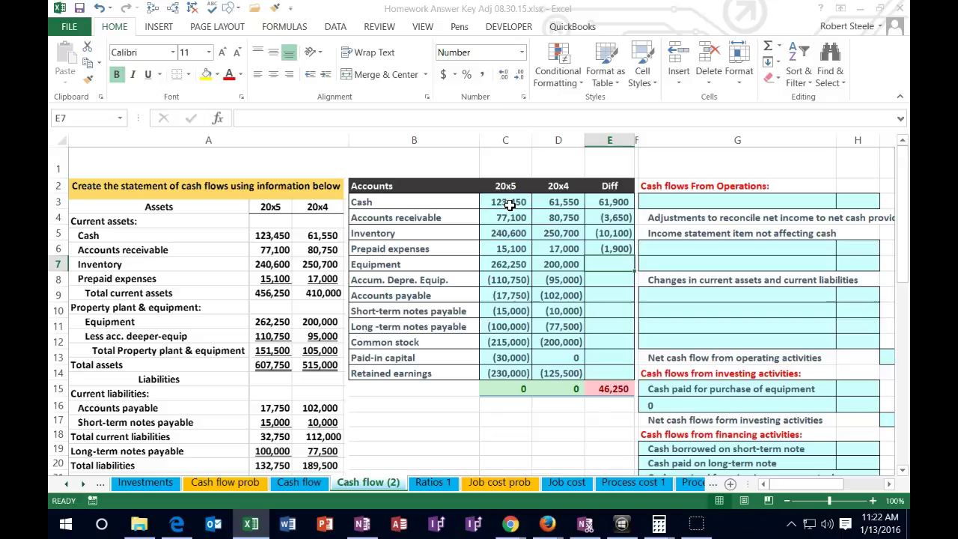
Step: Fill the Prepaid expenses difference formula from E6 down through the Retained earnings row, E14
left_click(610, 249)
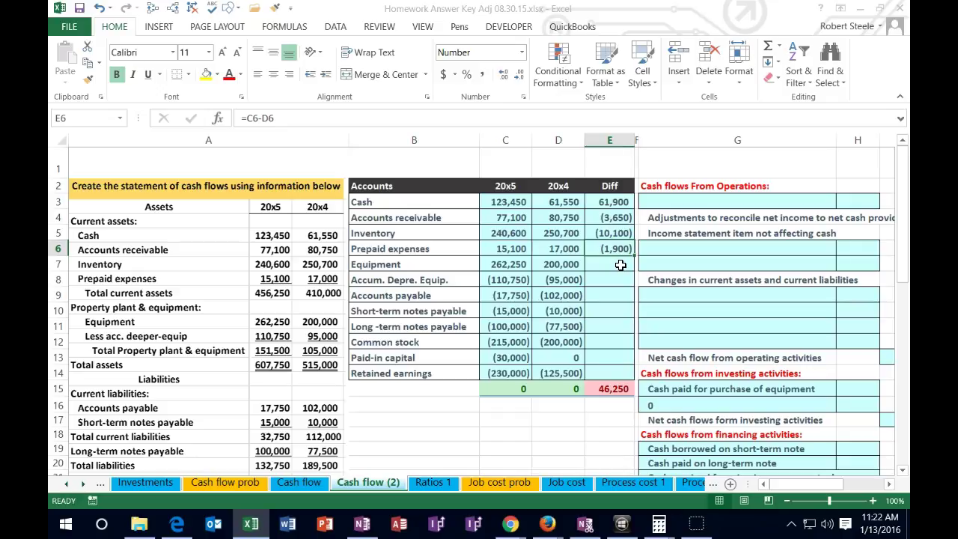
left_click(633, 258)
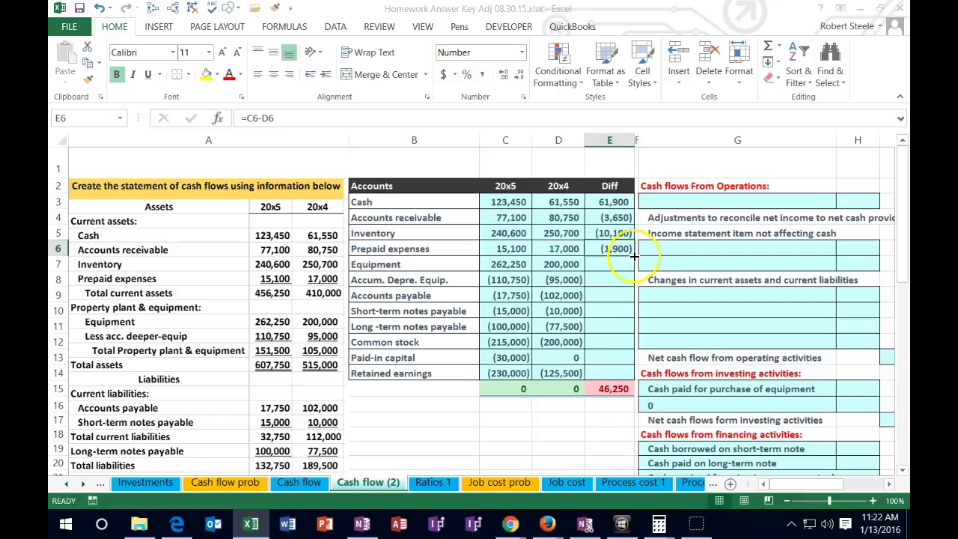
left_click_drag(633, 257, 630, 375)
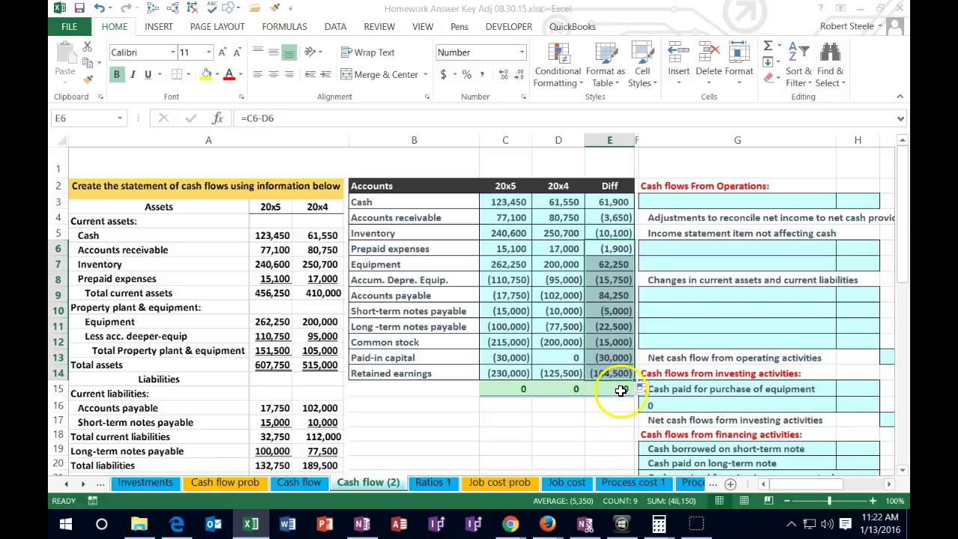
Step: Inspect the Diff column's total formula and the difference formulas for Long-term notes payable and Common stock without changing them
left_click(602, 385)
key("alt+equal")
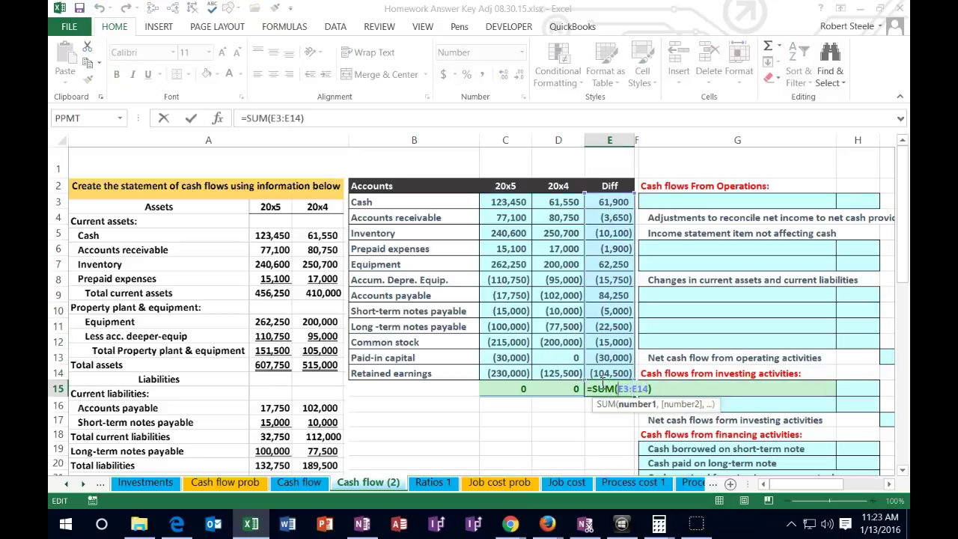
key("Return")
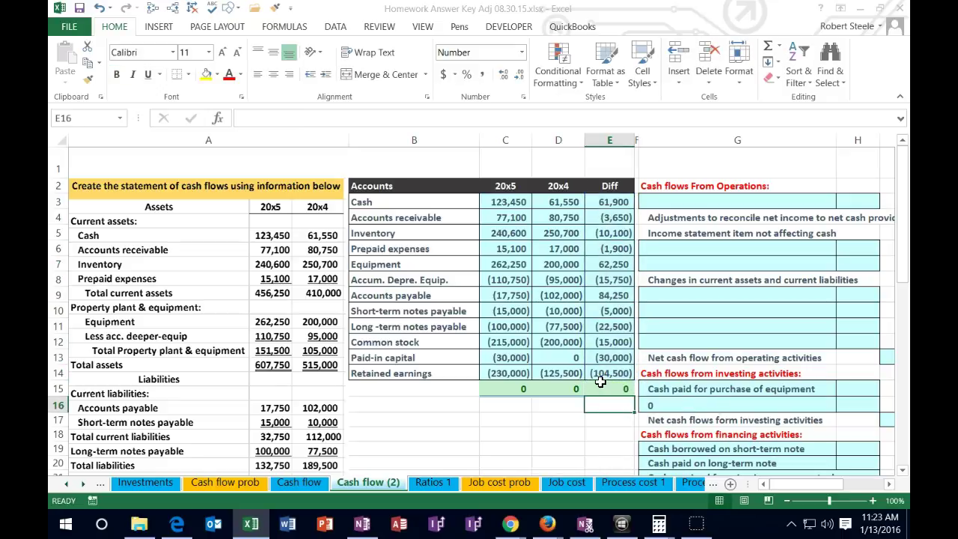
double_click(612, 326)
key("Return")
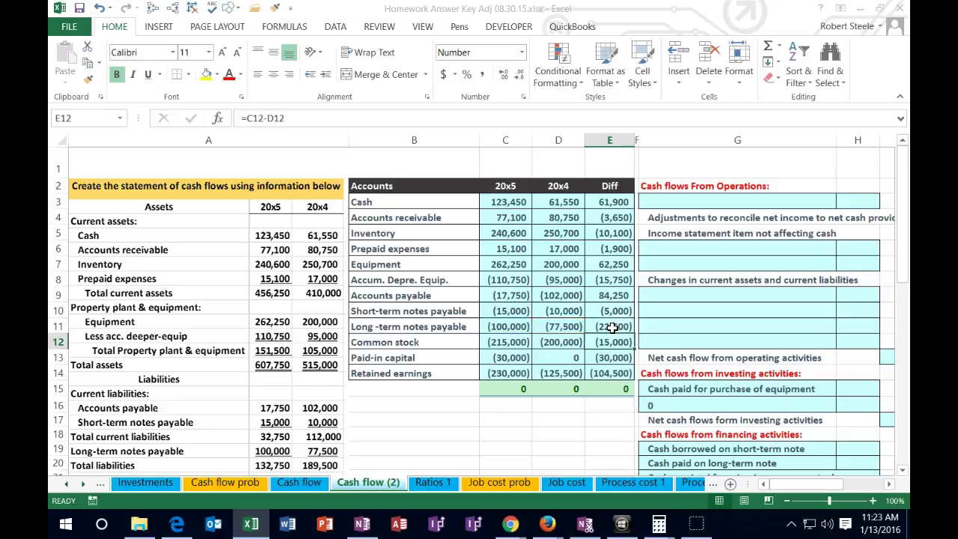
double_click(606, 342)
key("Return")
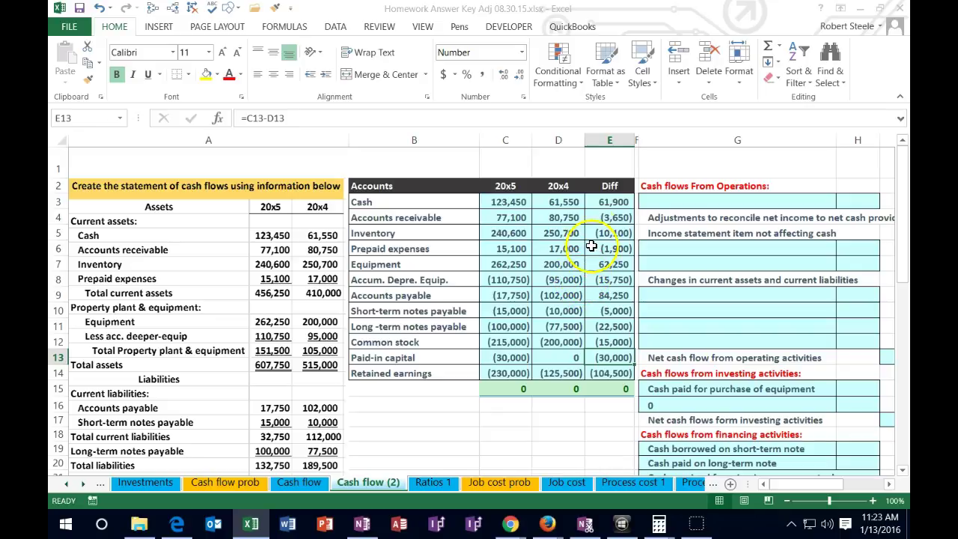
left_click(609, 389)
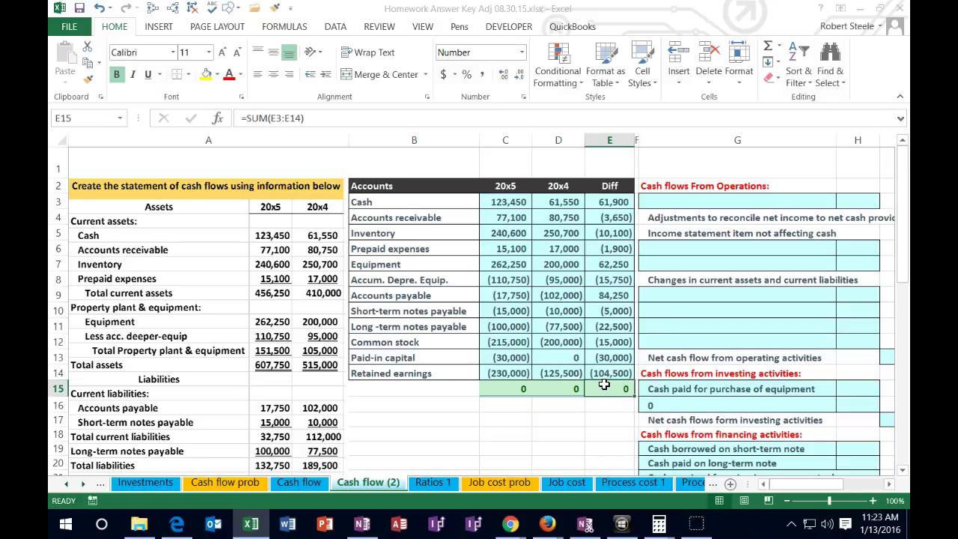
Step: Examine the cash flow statement area, including the operations heading and the amount and ADJ cells of its first line
key("Right")
key("Right")
key("Right")
key("Right")
key("Right")
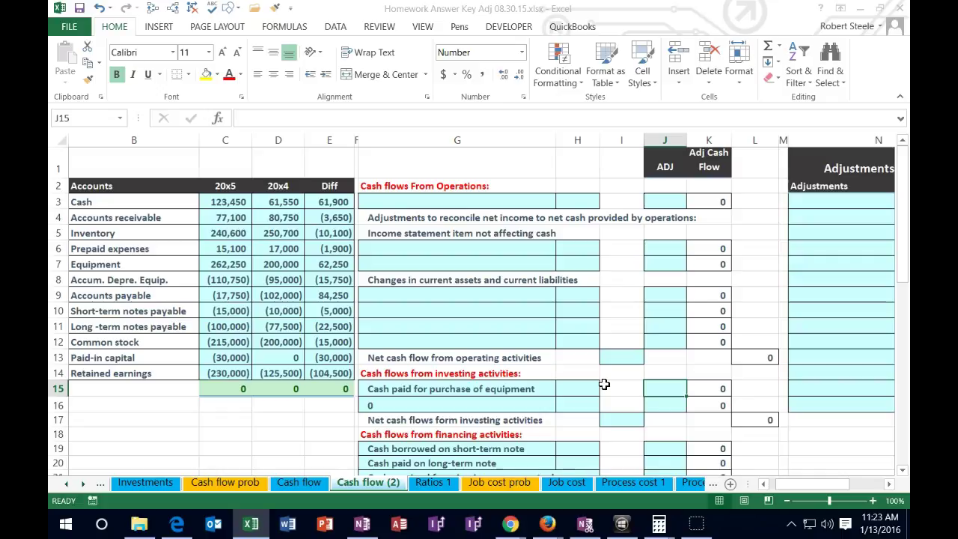
left_click(441, 185)
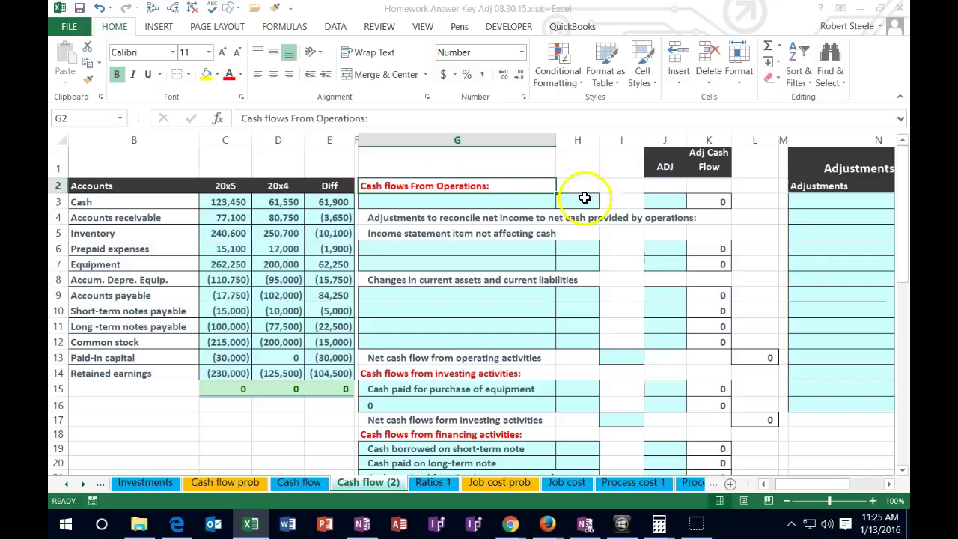
left_click(669, 197)
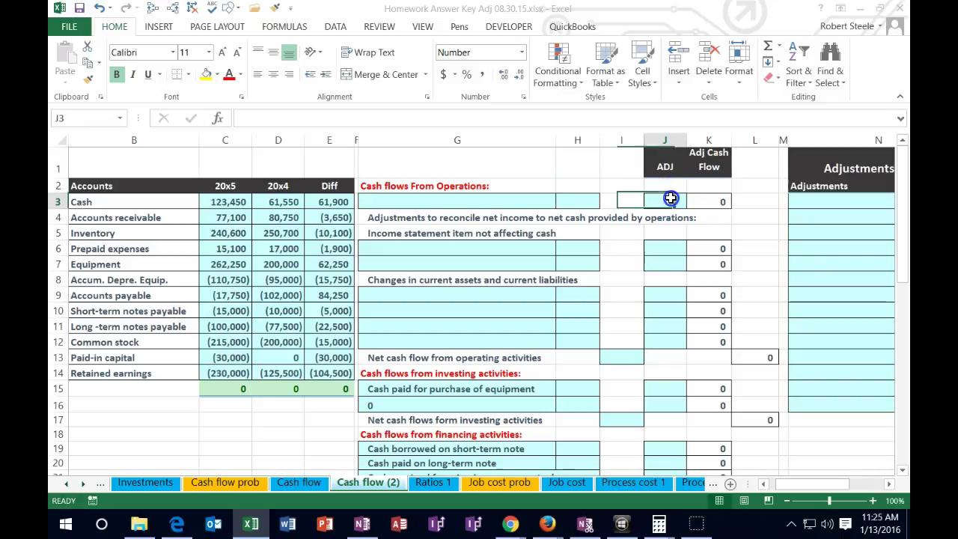
left_click(584, 203)
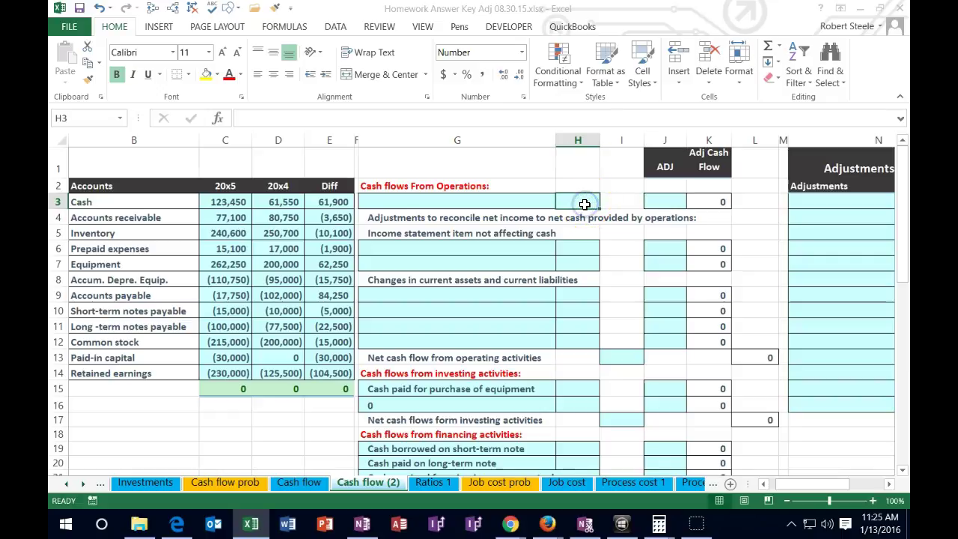
Step: Clear the prefilled line labels in the financing section, G19:G22, and the investing section, G15:G16
scroll(584, 203, "down", 2)
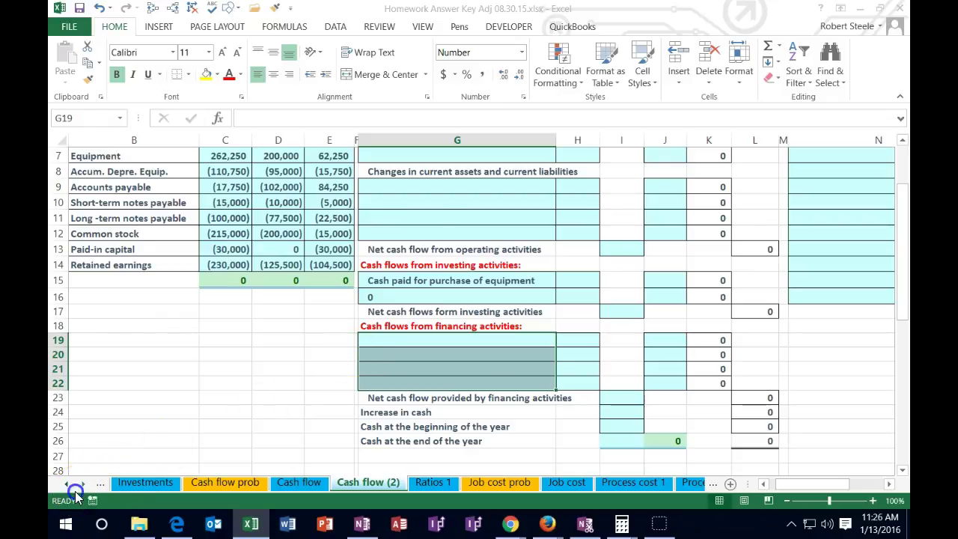
key("ctrl+z")
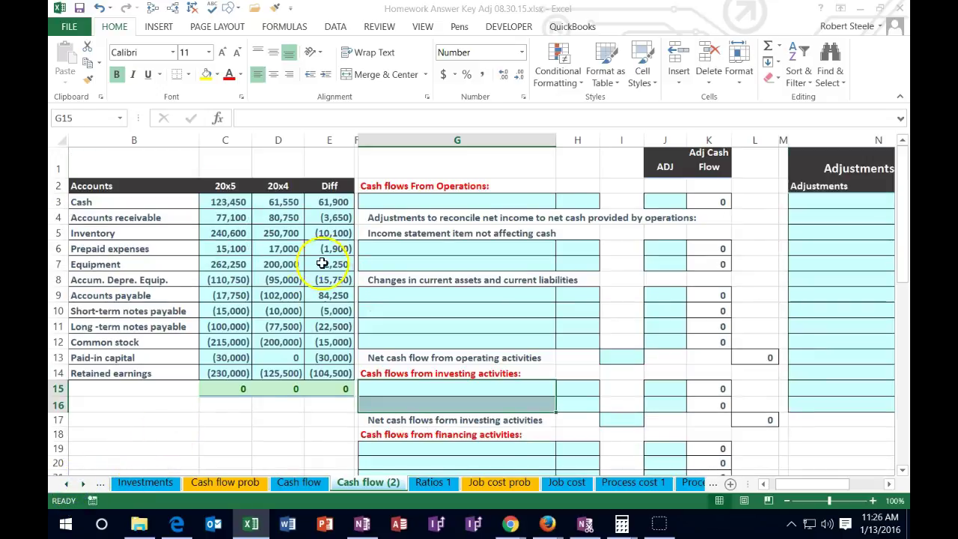
Step: Compare the Cash difference with the sum of the other account differences, and locate the Increase in cash amount cell
left_click_drag(332, 202, 331, 374)
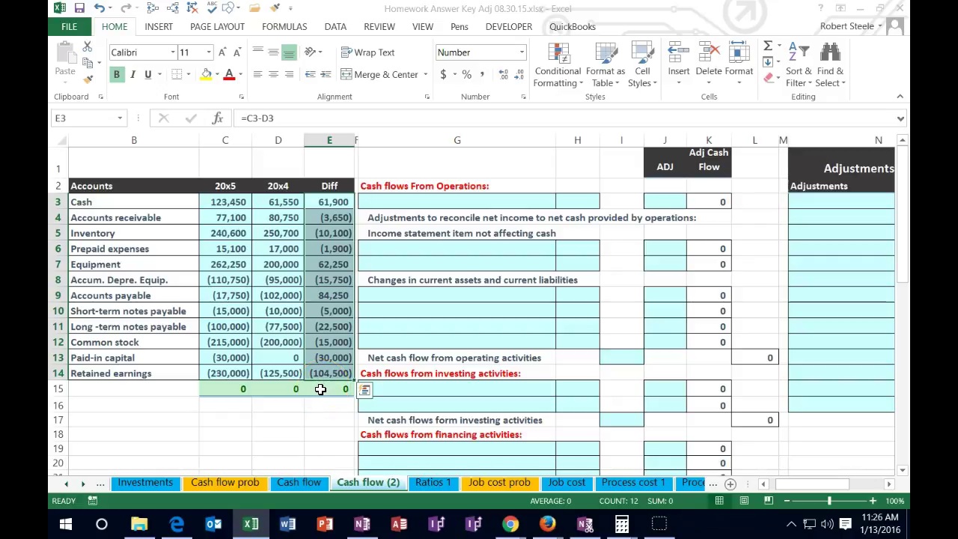
left_click(335, 220)
left_click_drag(335, 220, 325, 369)
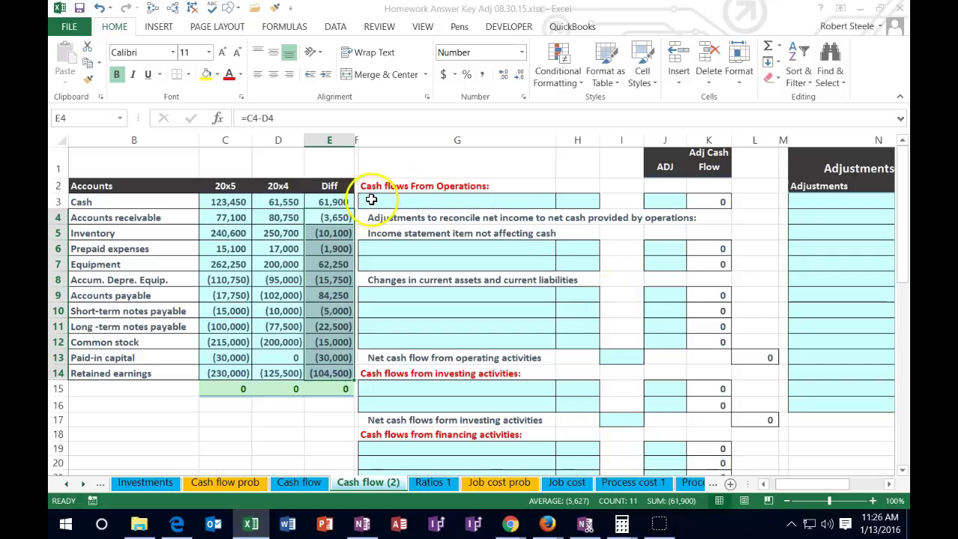
scroll(451, 242, "down", 3)
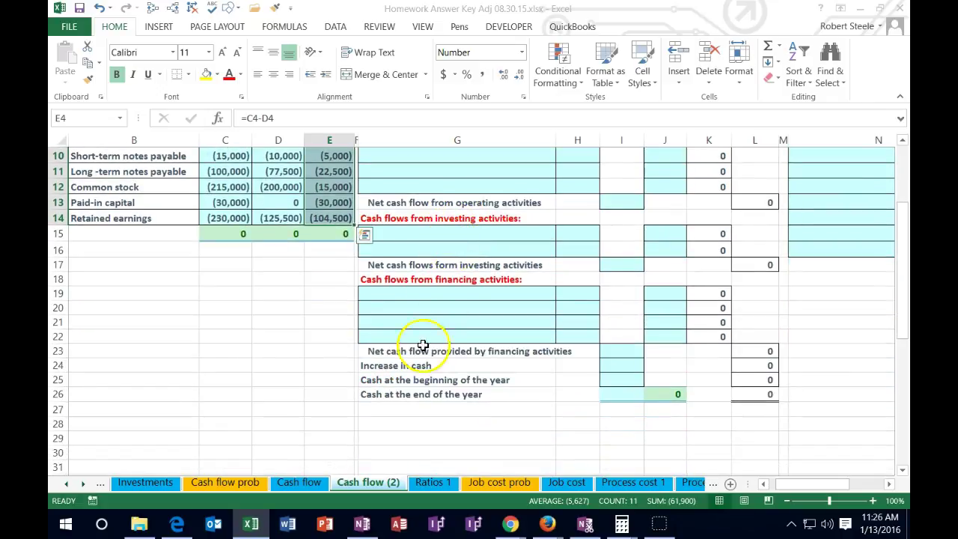
left_click(612, 363)
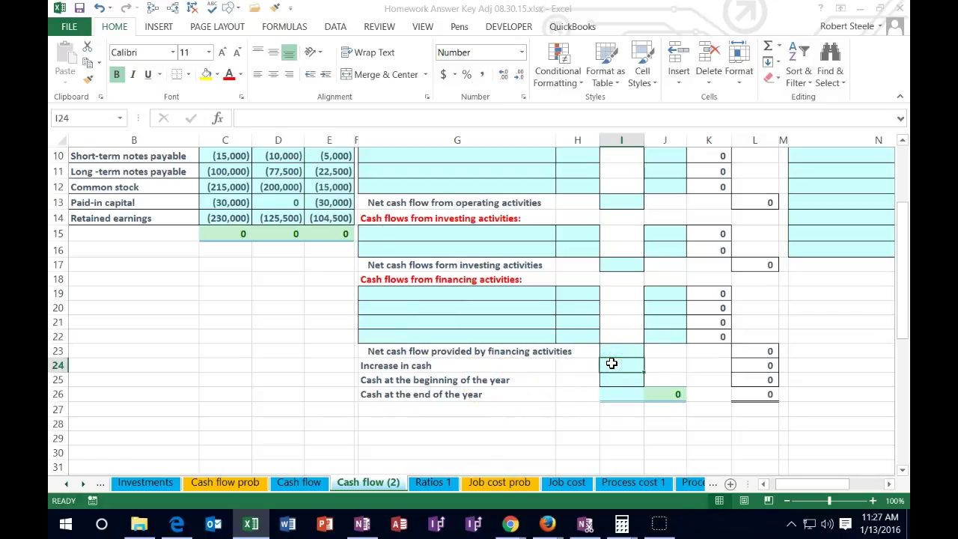
scroll(488, 393, "up", 2)
scroll(488, 393, "up", 1)
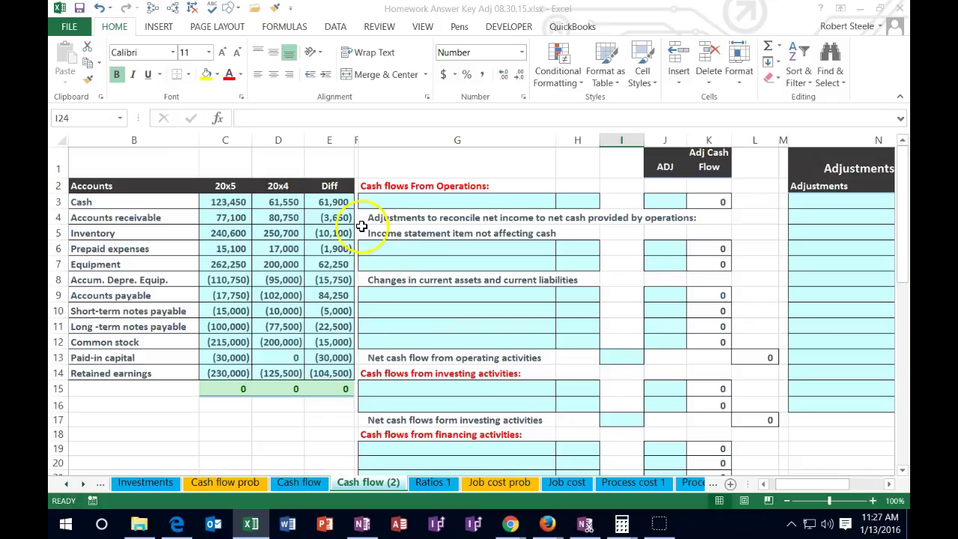
left_click(322, 202)
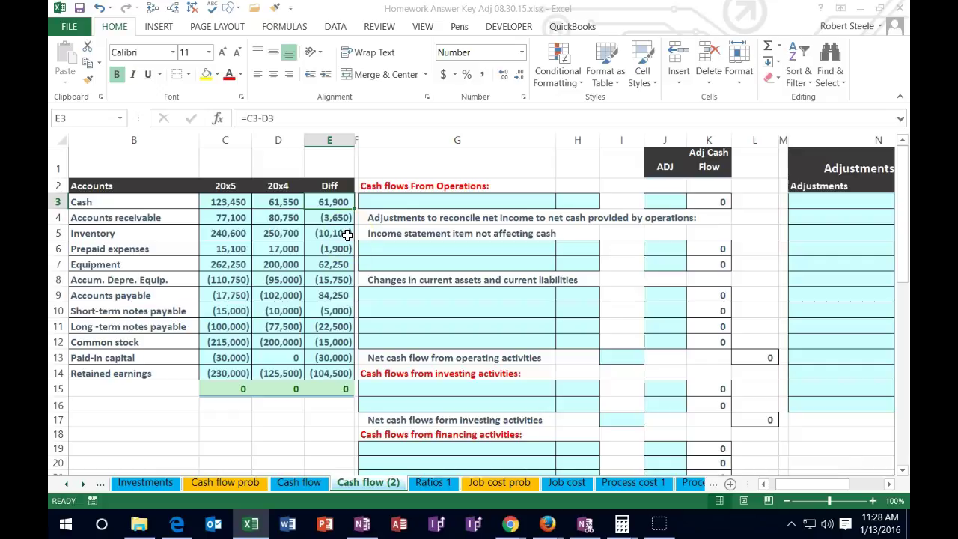
Step: Label the first line under Cash flows From Operations, G3, as Net income
left_click(367, 201)
type("Net income")
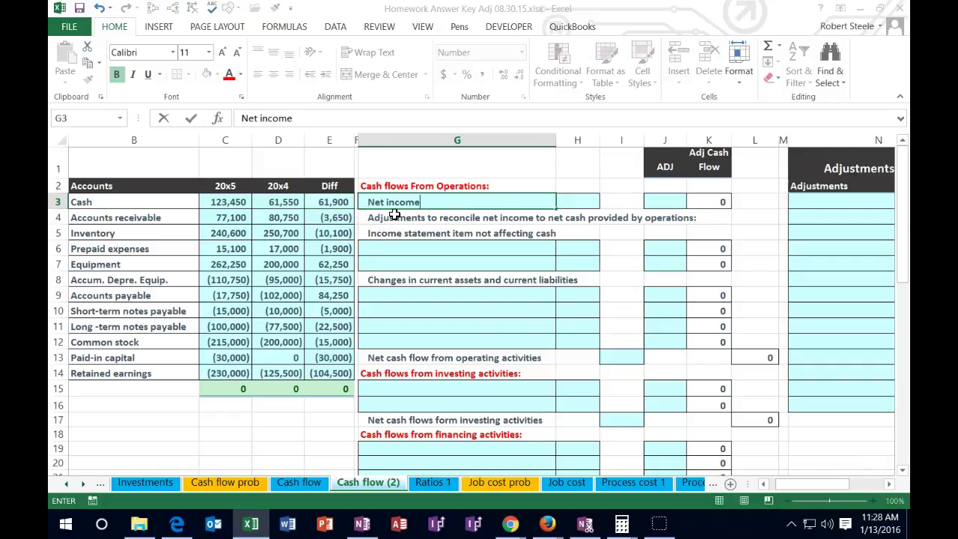
key("Return")
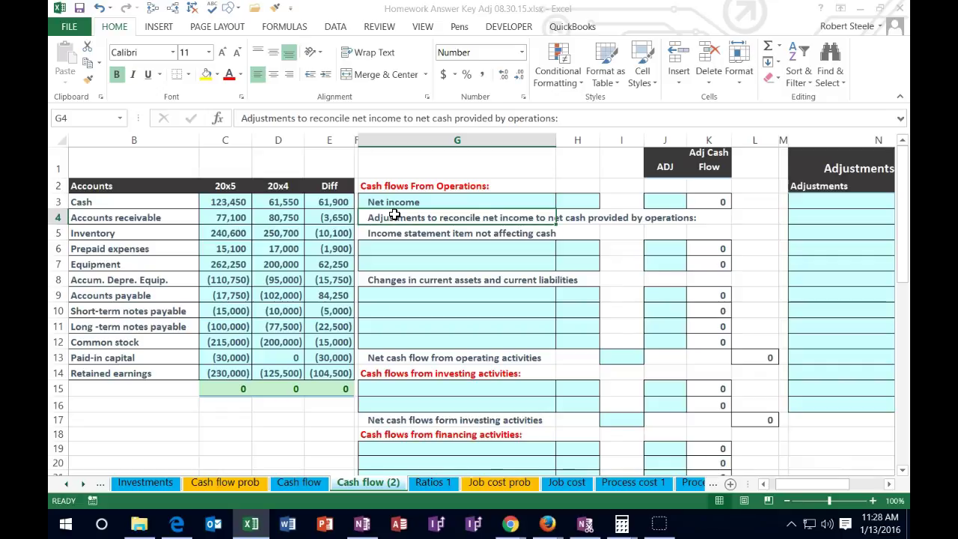
Step: Review the Retained earnings row, and set the Net income amount in H3 to its negated difference with =-E14
key("Right")
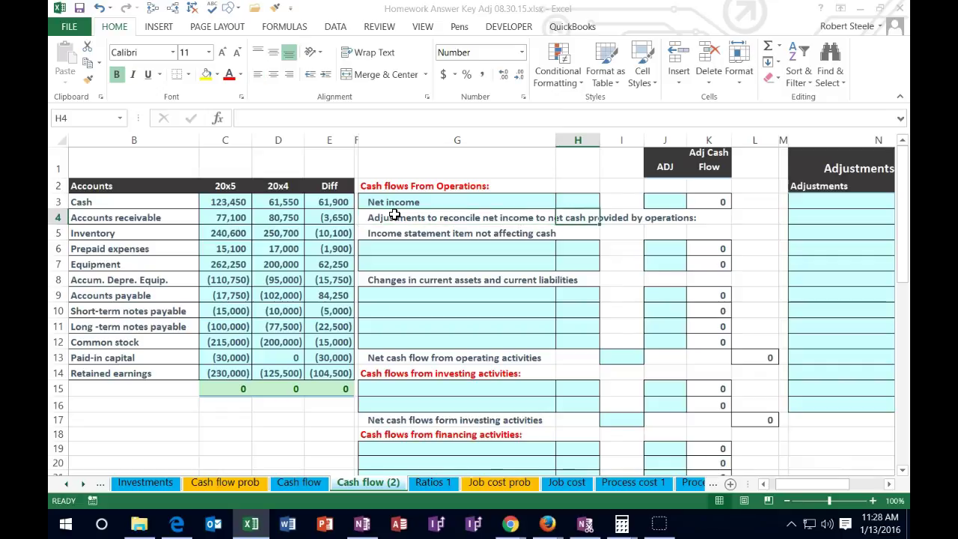
key("Up")
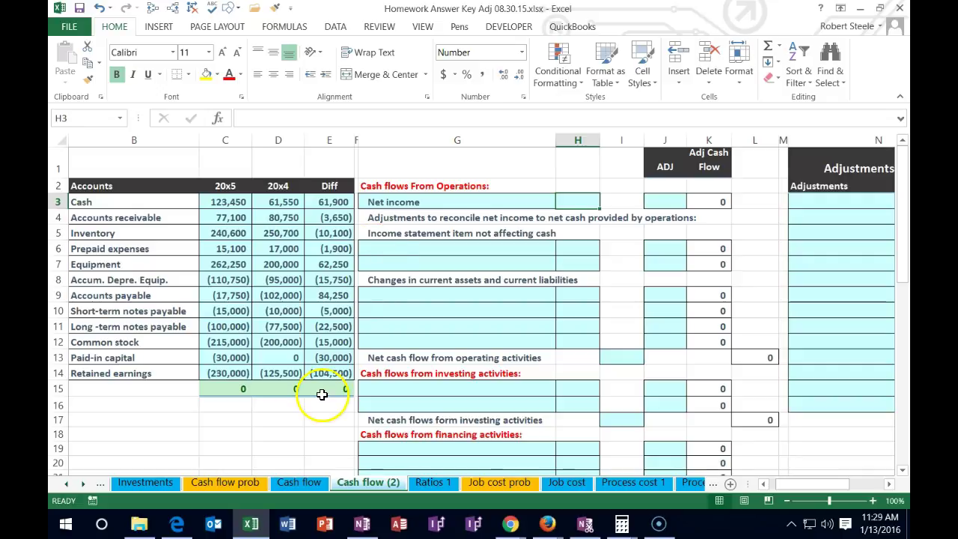
left_click(190, 370)
left_click_drag(190, 370, 325, 371)
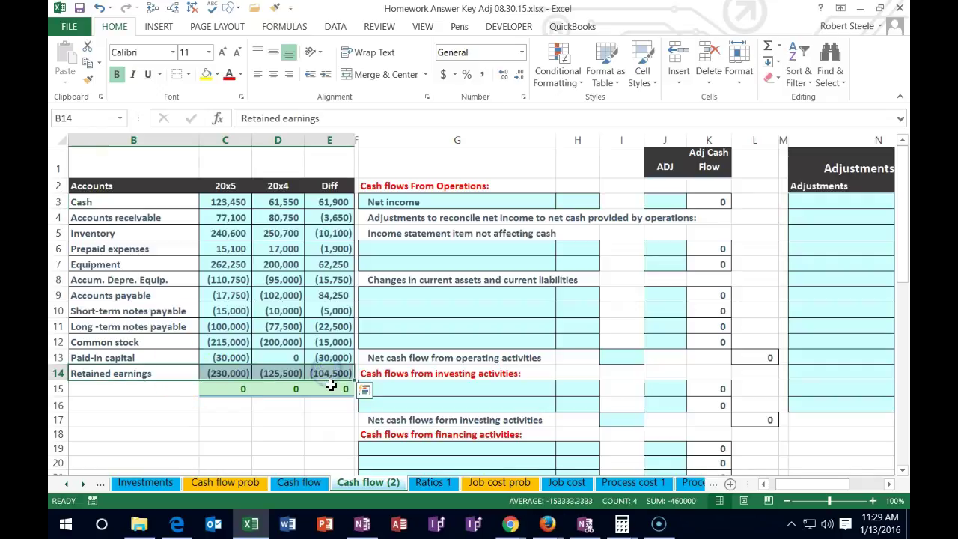
left_click(340, 373)
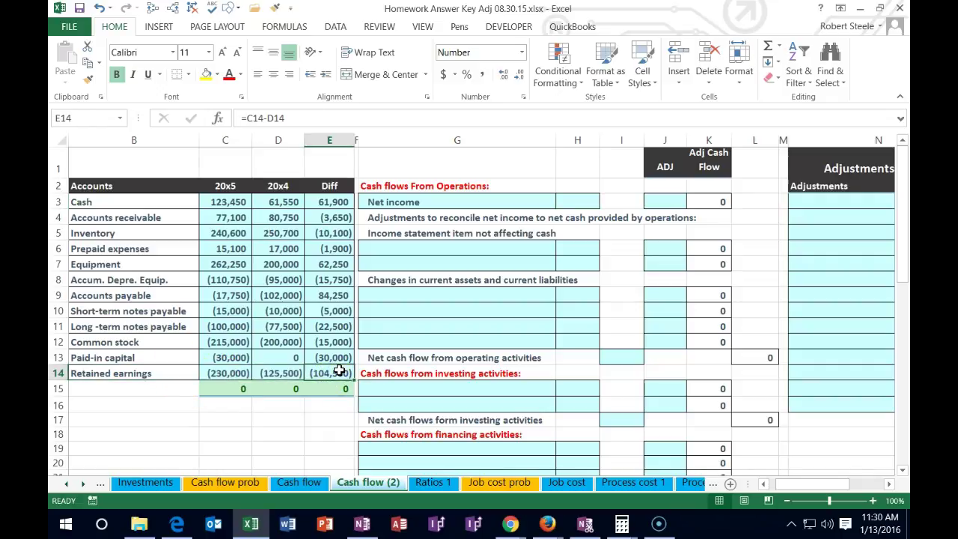
left_click(331, 387)
left_click(332, 382)
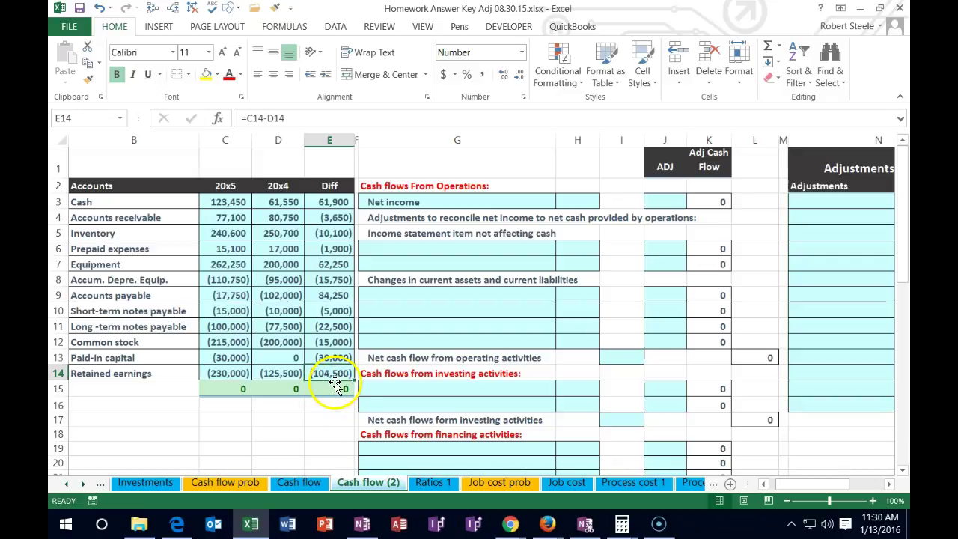
left_click(570, 203)
type("-")
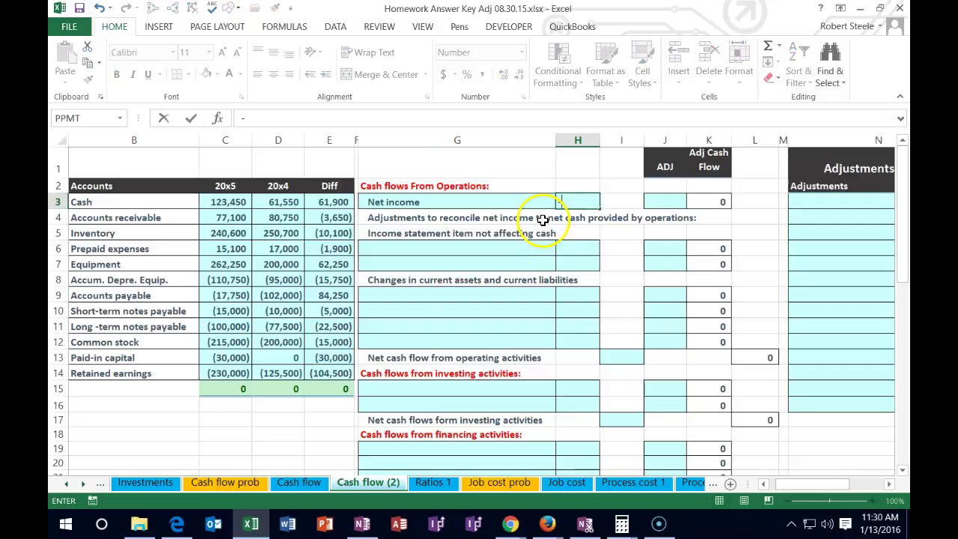
left_click(345, 372)
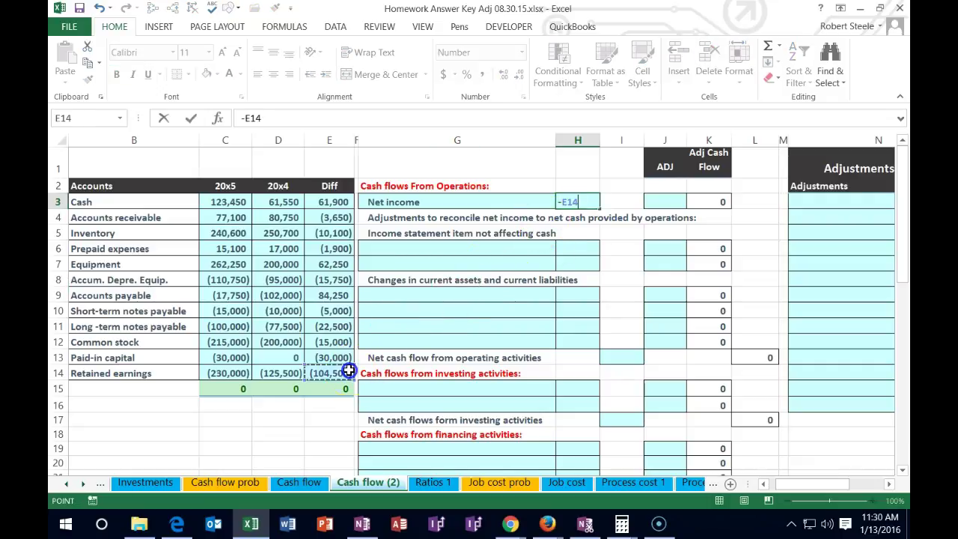
key("Return")
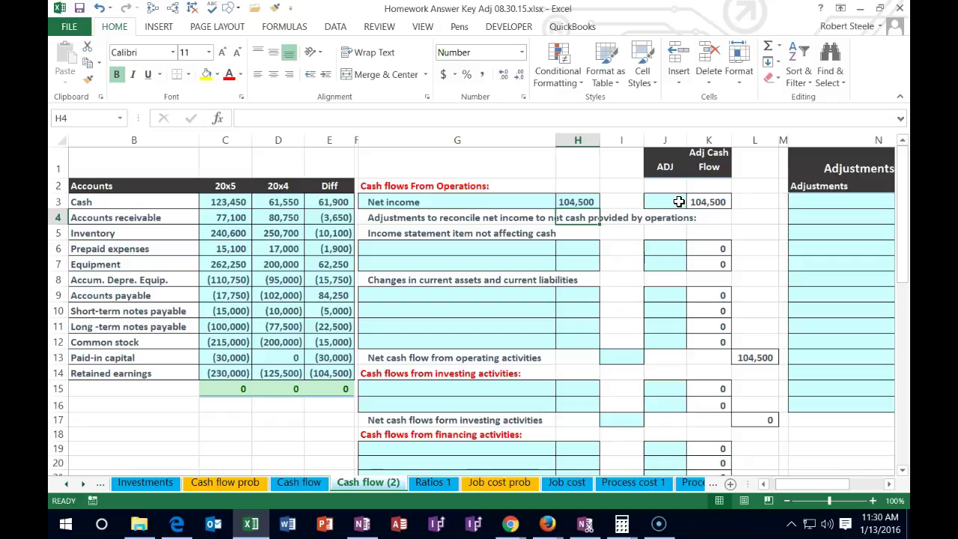
left_click(580, 201)
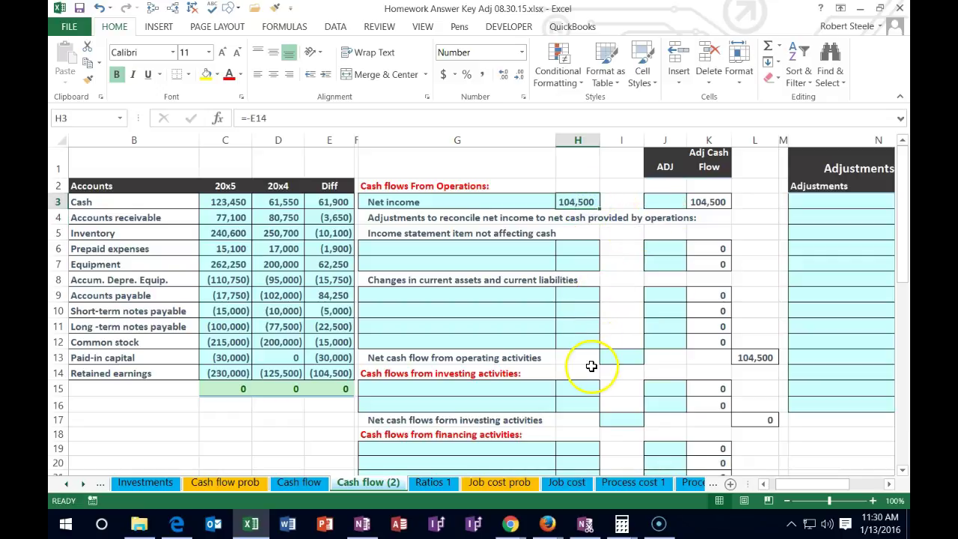